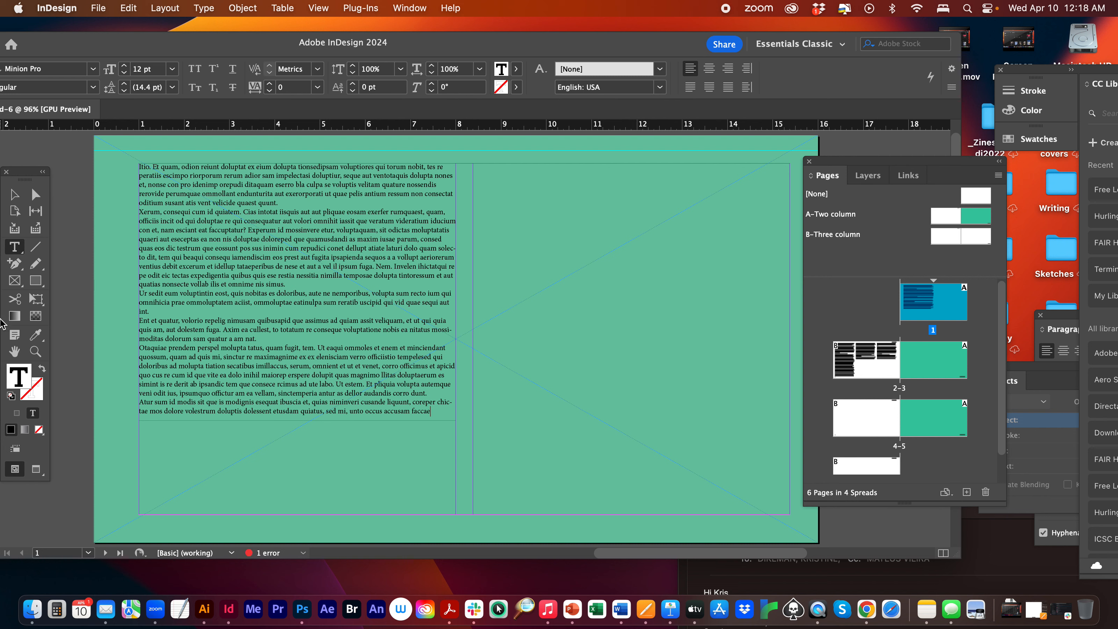
Step: Draw a rectangular frame about 7 by 5.275 in in the lower part of the empty second column and fill it with green 00ac49
{"action": "left_click", "coordinate": [14, 281]}
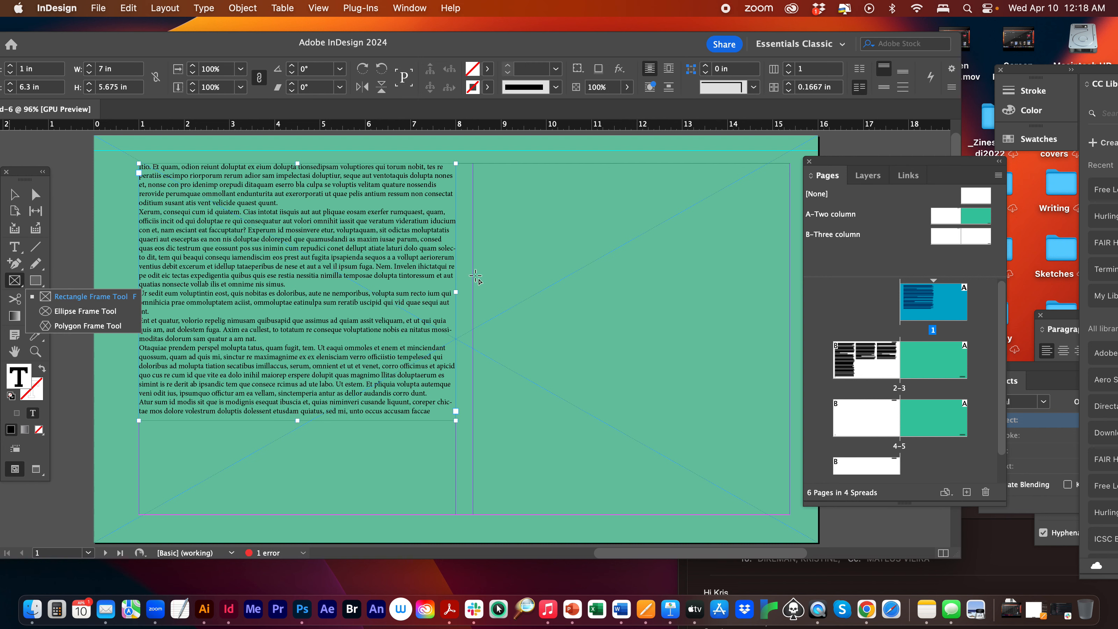
{"action": "left_click_drag", "start_coordinate": [475, 276], "coordinate": [790, 514]}
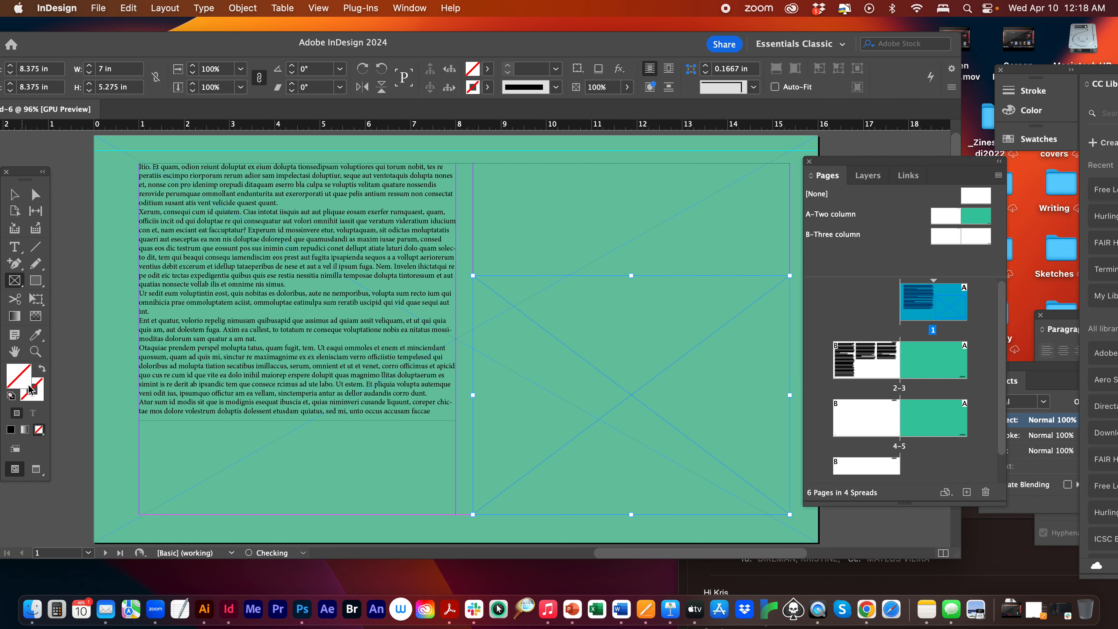
{"action": "double_click", "coordinate": [23, 380]}
{"action": "left_click", "coordinate": [426, 298]}
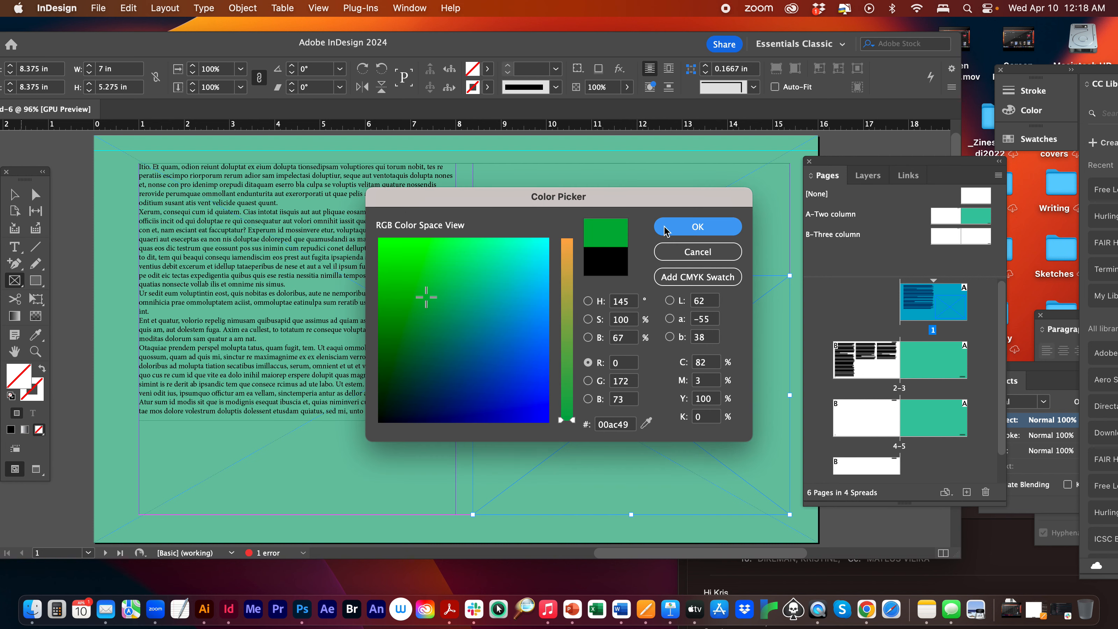
{"action": "left_click", "coordinate": [696, 226]}
Step: Start a new paragraph in the first column's text after the word "impelectasi"
{"action": "left_click", "coordinate": [14, 194]}
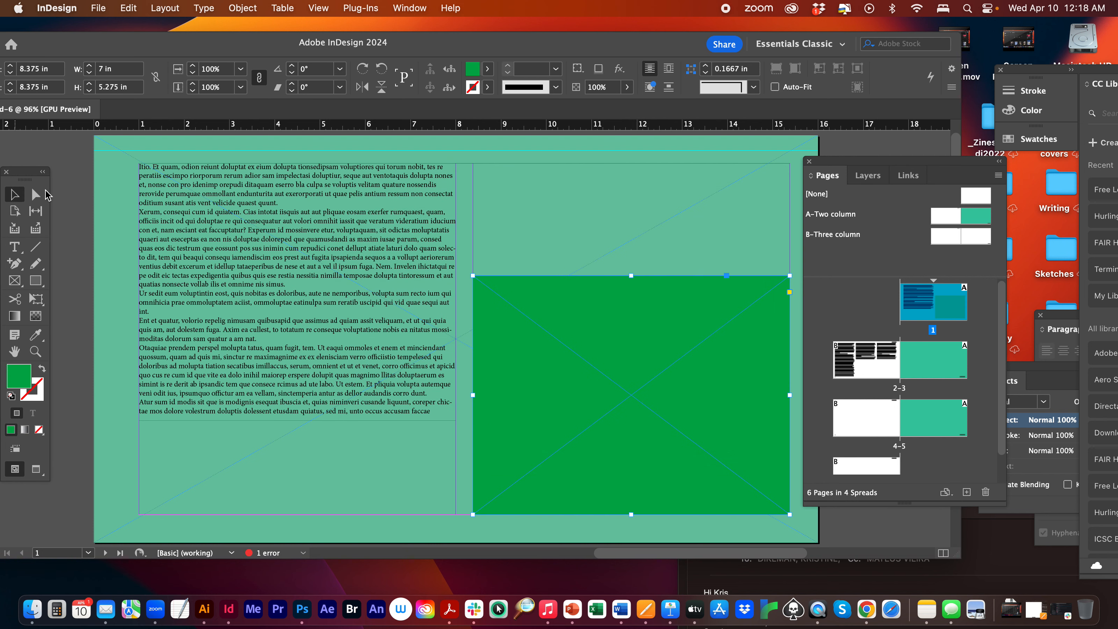
{"action": "left_click", "coordinate": [218, 193]}
{"action": "double_click", "coordinate": [218, 193]}
{"action": "left_click", "coordinate": [304, 176]}
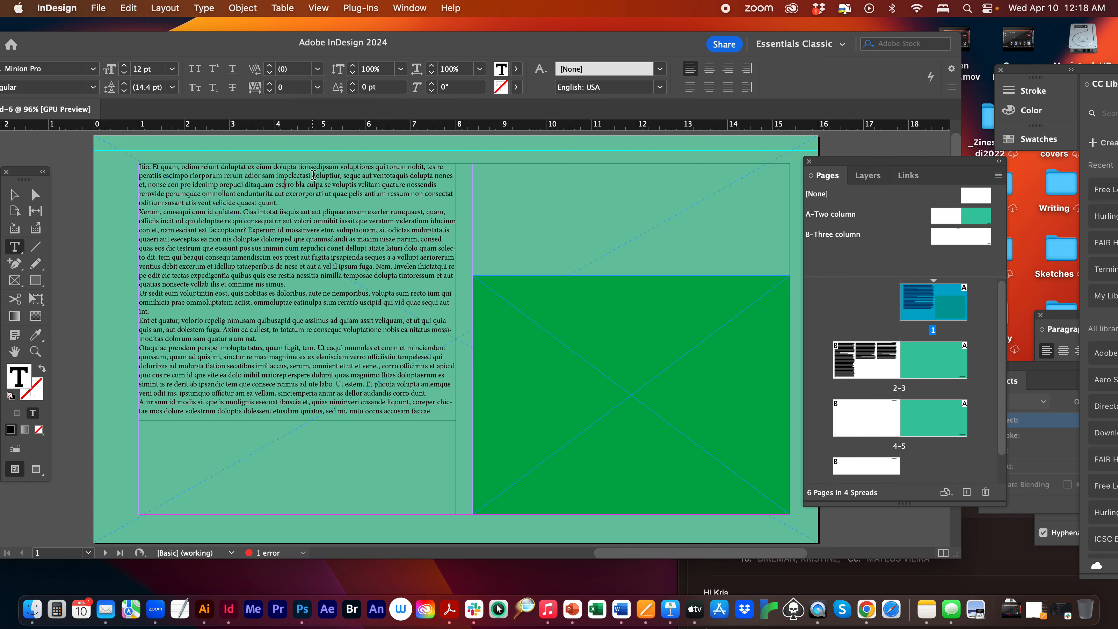
{"action": "key", "text": "Return"}
Step: Enlarge the opening paragraph to 32 pt as a heading
{"action": "left_click_drag", "start_coordinate": [312, 175], "coordinate": [134, 163]}
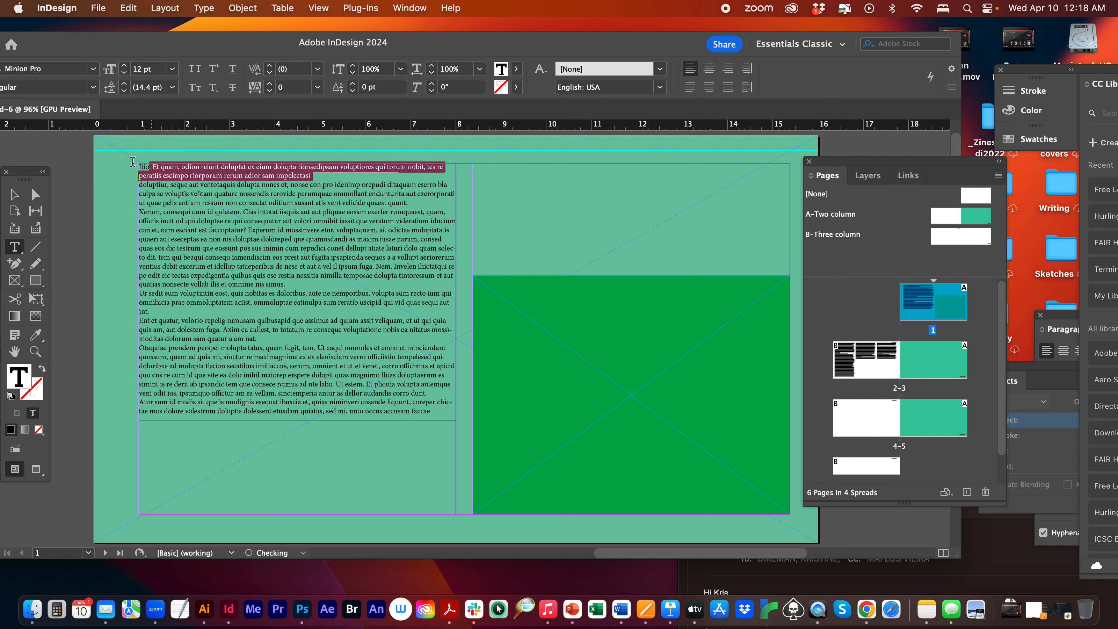
{"action": "key", "text": "super+shift+period"}
{"action": "key", "text": "super+shift+period"}
{"action": "key", "text": "super+shift+period"}
{"action": "key", "text": "super+shift+period"}
{"action": "key", "text": "super+shift+period"}
{"action": "key", "text": "super+shift+period"}
{"action": "key", "text": "super+shift+period"}
{"action": "key", "text": "super+shift+period"}
{"action": "key", "text": "super+shift+period"}
{"action": "key", "text": "super+shift+period"}
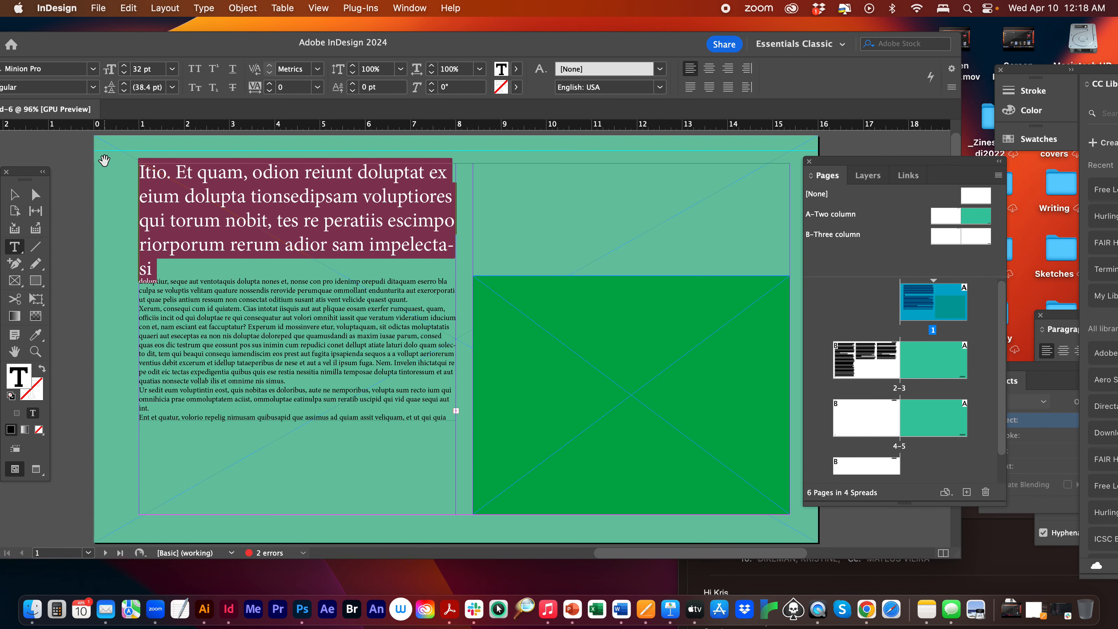
Step: Increase the heading's leading to 50.4 pt and delete its text after "dolupta"
{"action": "key", "text": "alt+Down"}
{"action": "key", "text": "alt+Down"}
{"action": "key", "text": "alt+Down"}
{"action": "key", "text": "alt+Down"}
{"action": "key", "text": "alt+Down"}
{"action": "key", "text": "alt+Down"}
{"action": "left_click", "coordinate": [203, 201]}
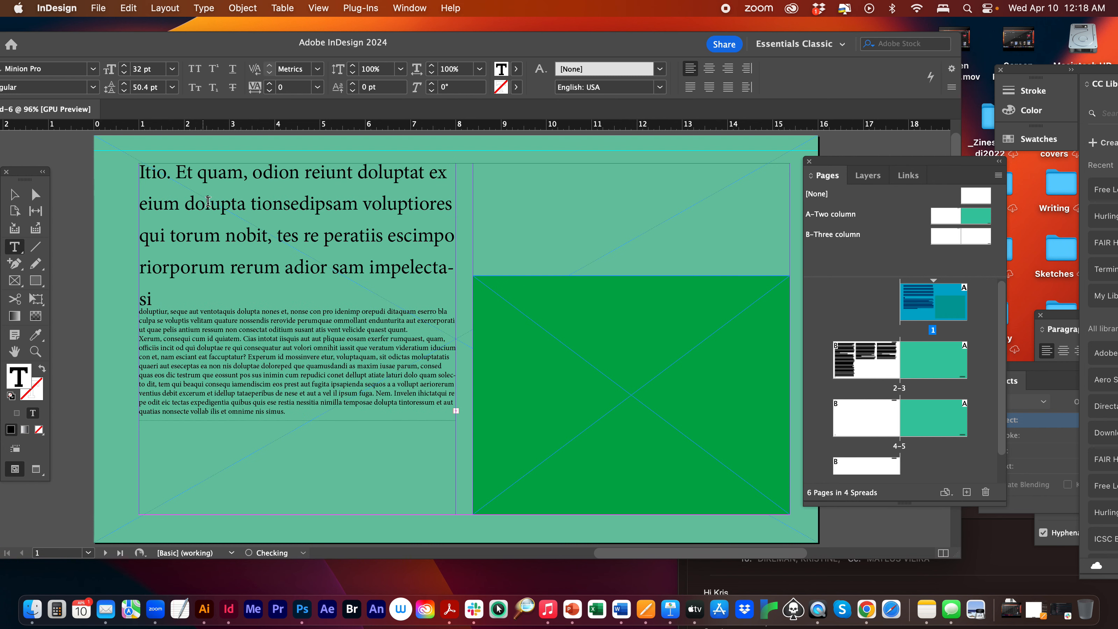
{"action": "left_click_drag", "start_coordinate": [247, 203], "coordinate": [163, 287]}
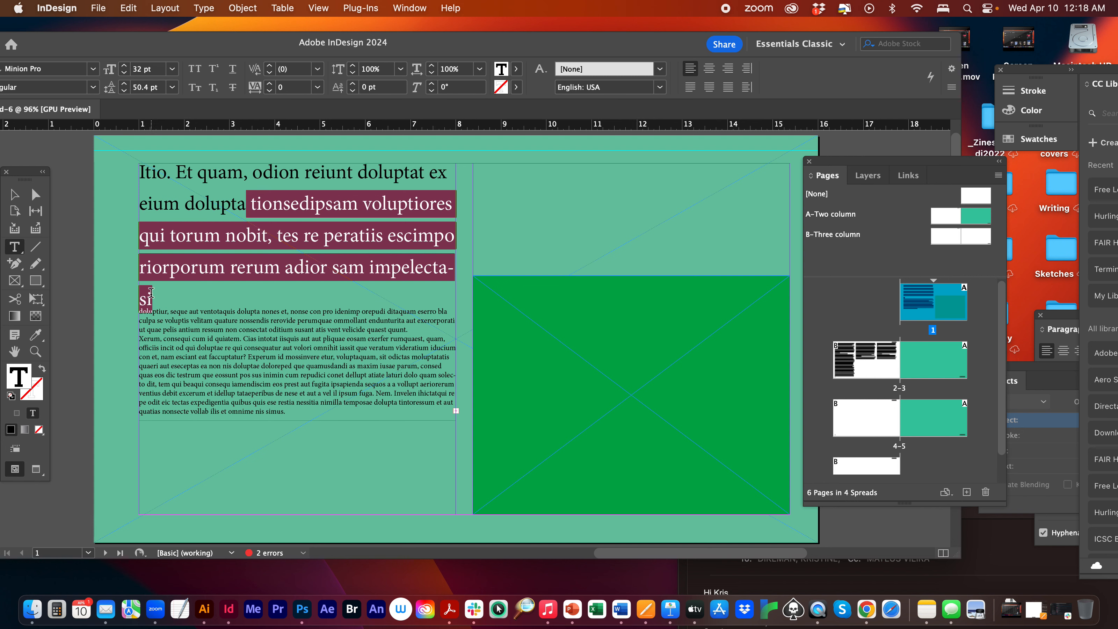
{"action": "key", "text": "BackSpace"}
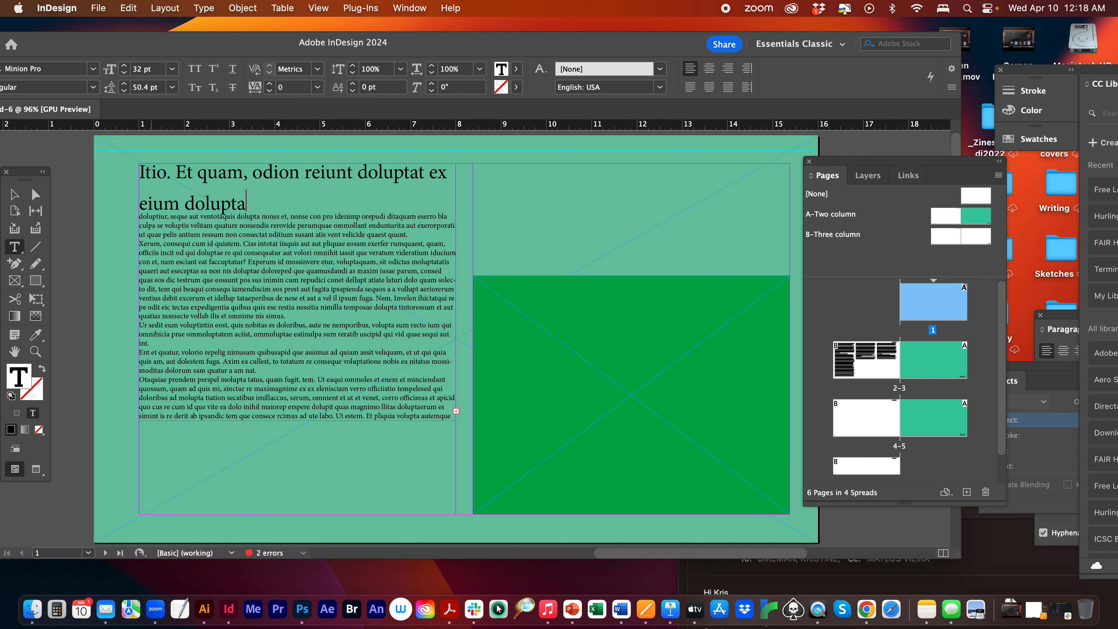
Step: Increase the space after the heading paragraph to separate it from the body text below
{"action": "left_click", "coordinate": [204, 8]}
{"action": "left_click", "coordinate": [219, 101]}
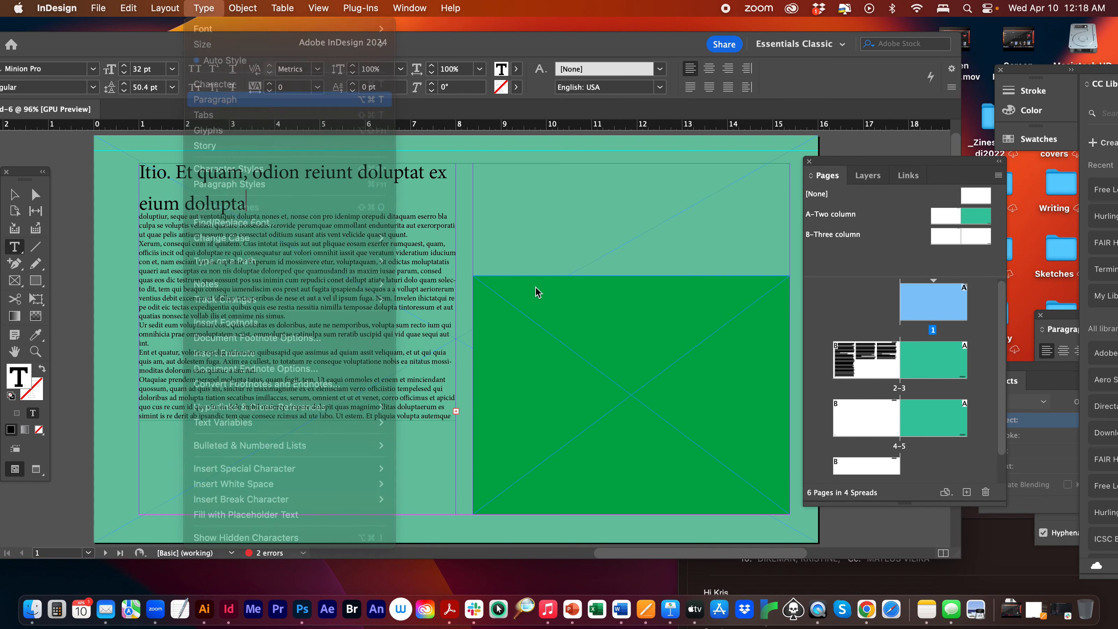
{"action": "left_click_drag", "start_coordinate": [1070, 320], "coordinate": [444, 224]}
{"action": "left_click", "coordinate": [519, 316]}
{"action": "left_click", "coordinate": [519, 316]}
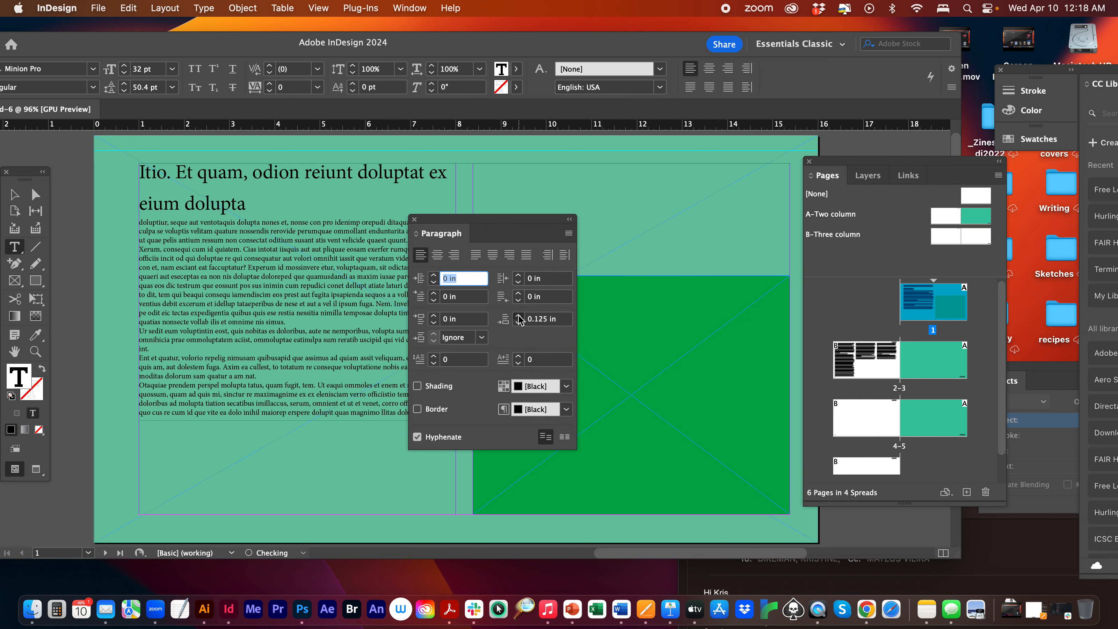
{"action": "left_click", "coordinate": [519, 316]}
{"action": "left_click", "coordinate": [519, 316]}
{"action": "left_click", "coordinate": [518, 316]}
{"action": "left_click", "coordinate": [519, 315]}
{"action": "left_click", "coordinate": [519, 316]}
{"action": "left_click", "coordinate": [519, 316]}
{"action": "left_click", "coordinate": [14, 194]}
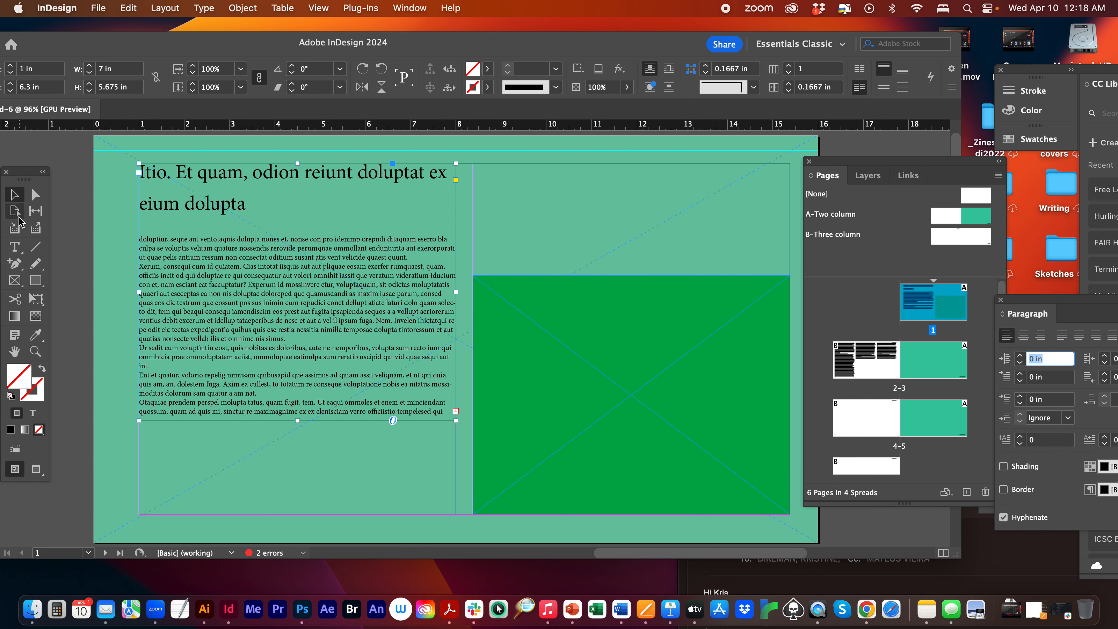
{"action": "left_click", "coordinate": [66, 194]}
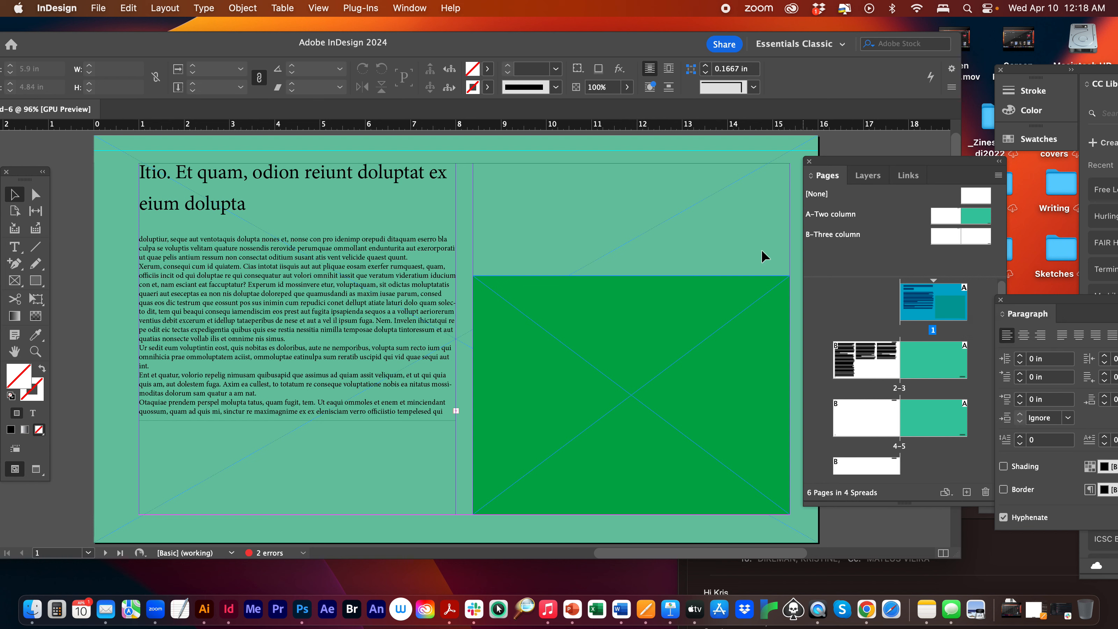
Step: Extend the green frame upward to a height of 6.095 in, aligning its upper edge with the start of the body text
{"action": "left_click", "coordinate": [713, 290]}
{"action": "left_click_drag", "start_coordinate": [629, 276], "coordinate": [629, 238]}
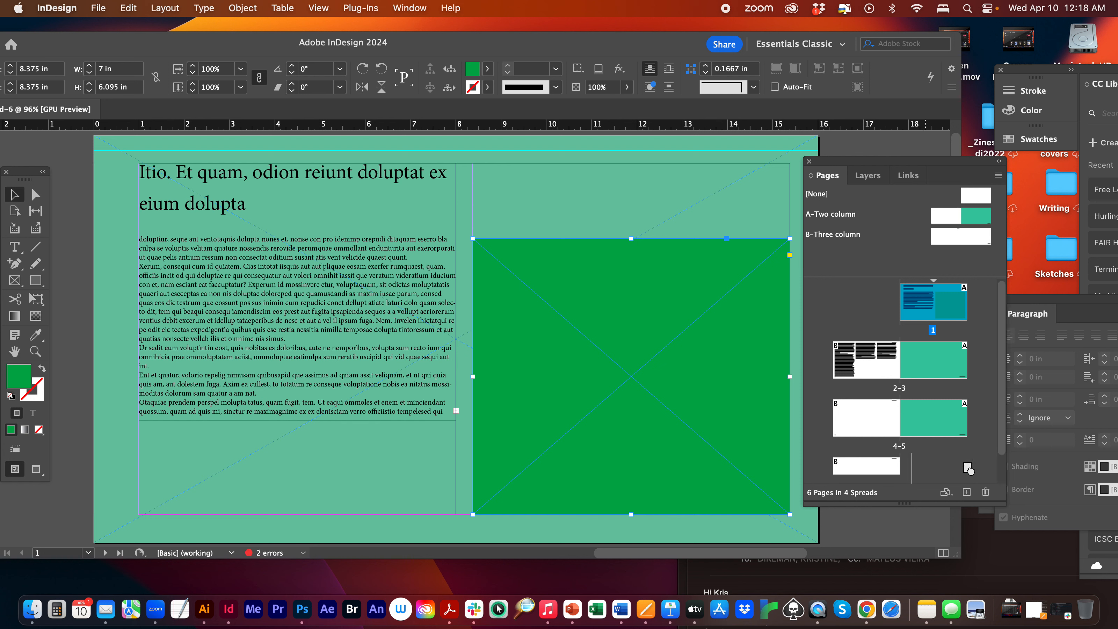
Step: Duplicate page 1 at the end of the document and move the copy directly after page 1 as page 2
{"action": "left_click", "coordinate": [966, 493]}
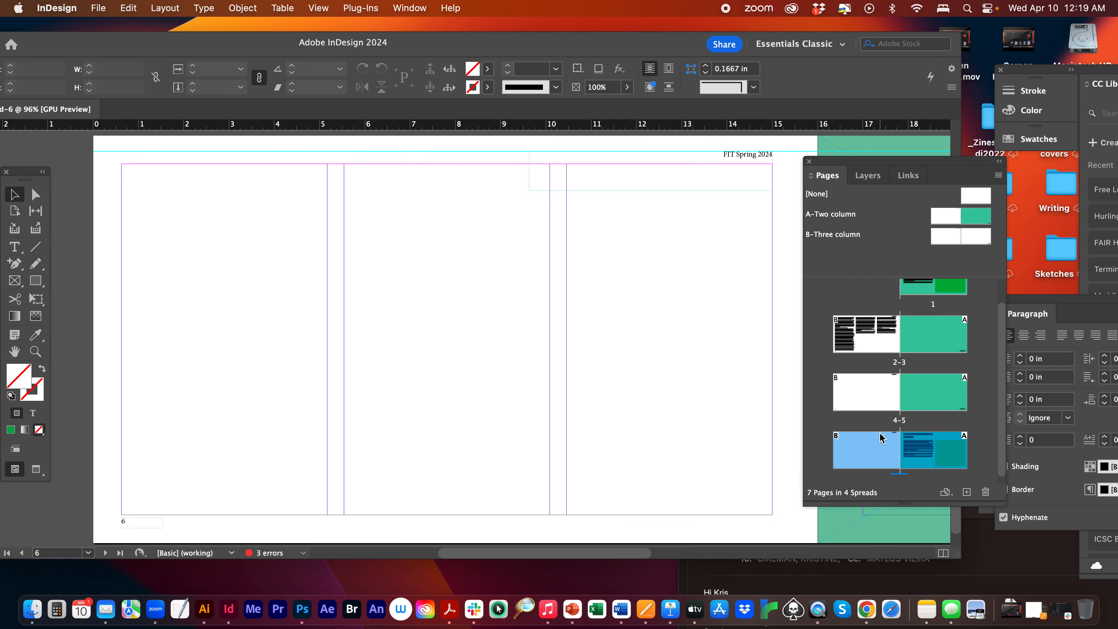
{"action": "key", "text": "super+minus"}
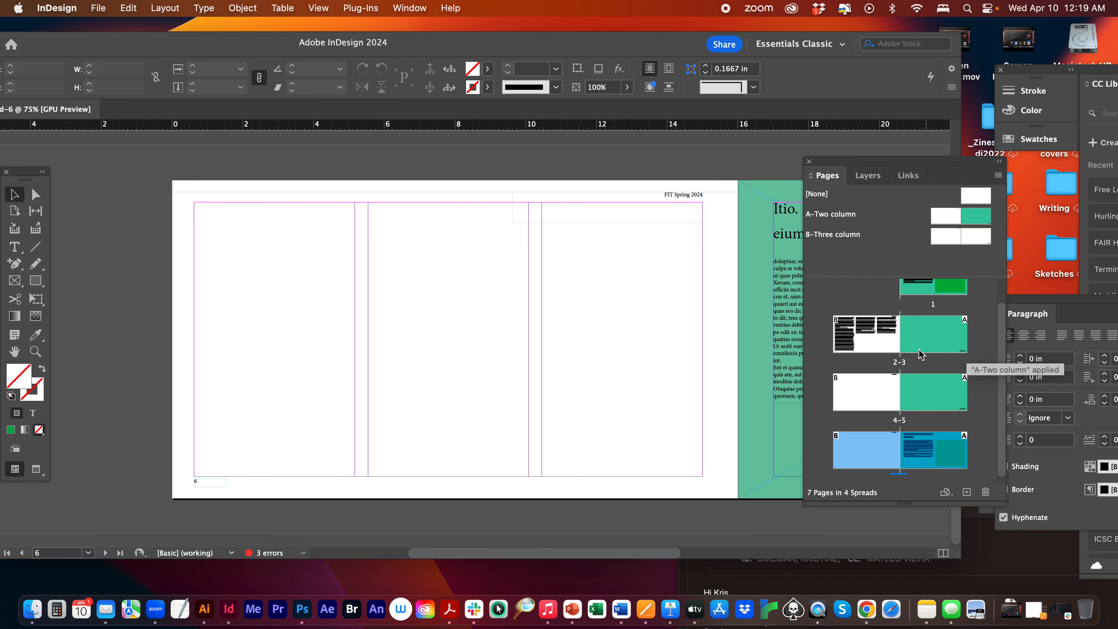
{"action": "left_click", "coordinate": [959, 456]}
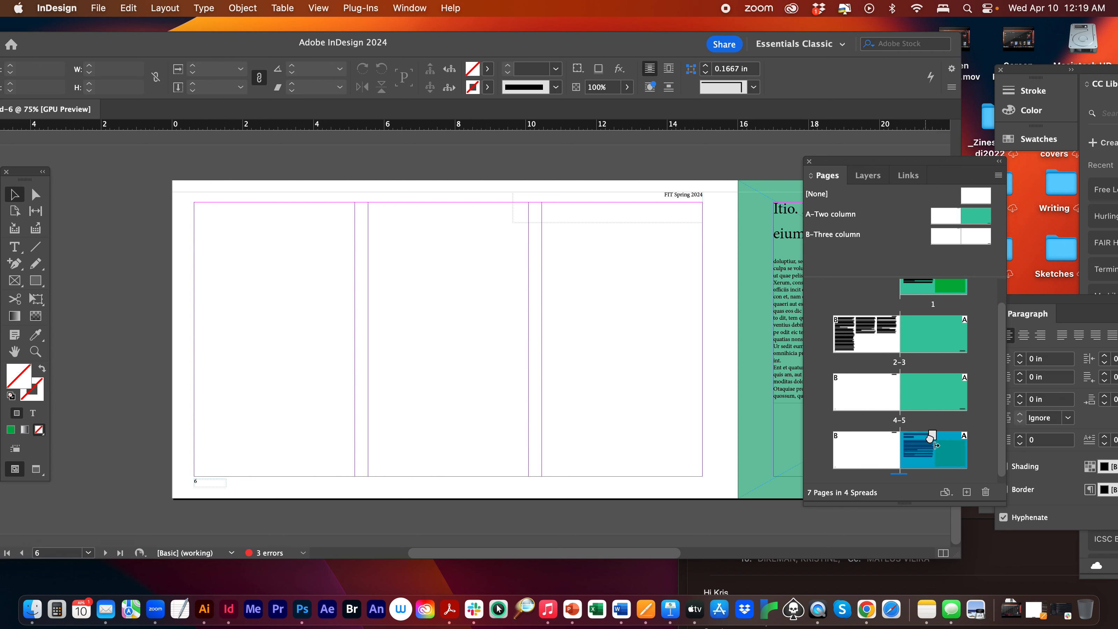
{"action": "left_click_drag", "start_coordinate": [929, 446], "coordinate": [832, 334]}
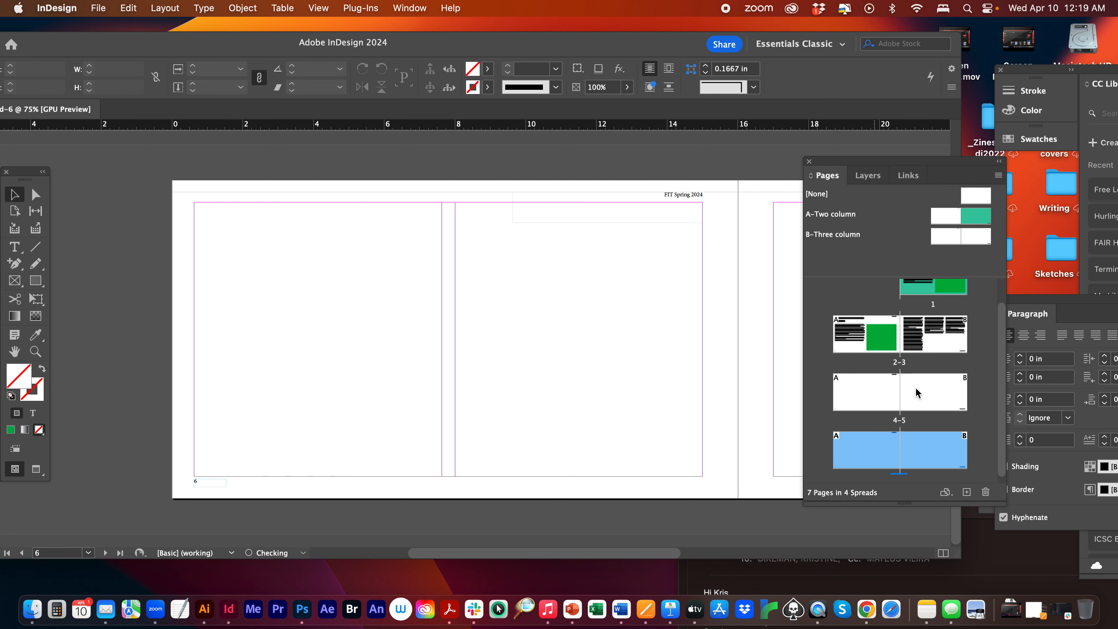
{"action": "left_click", "coordinate": [862, 340]}
{"action": "scroll", "coordinate": [929, 397], "scroll_direction": "up", "scroll_amount": 2}
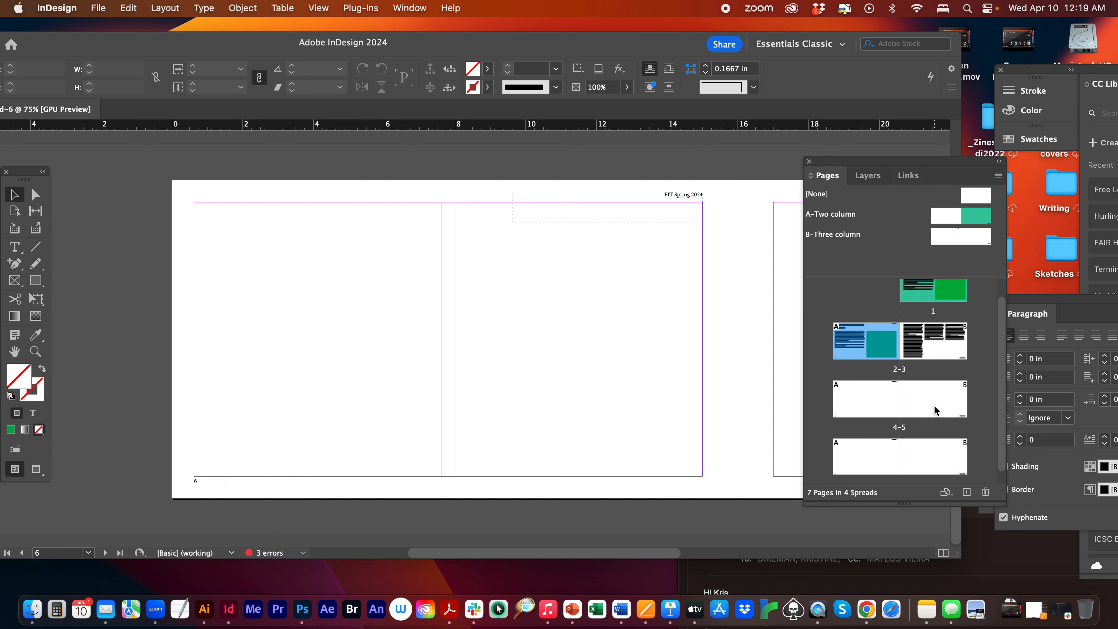
{"action": "double_click", "coordinate": [881, 352]}
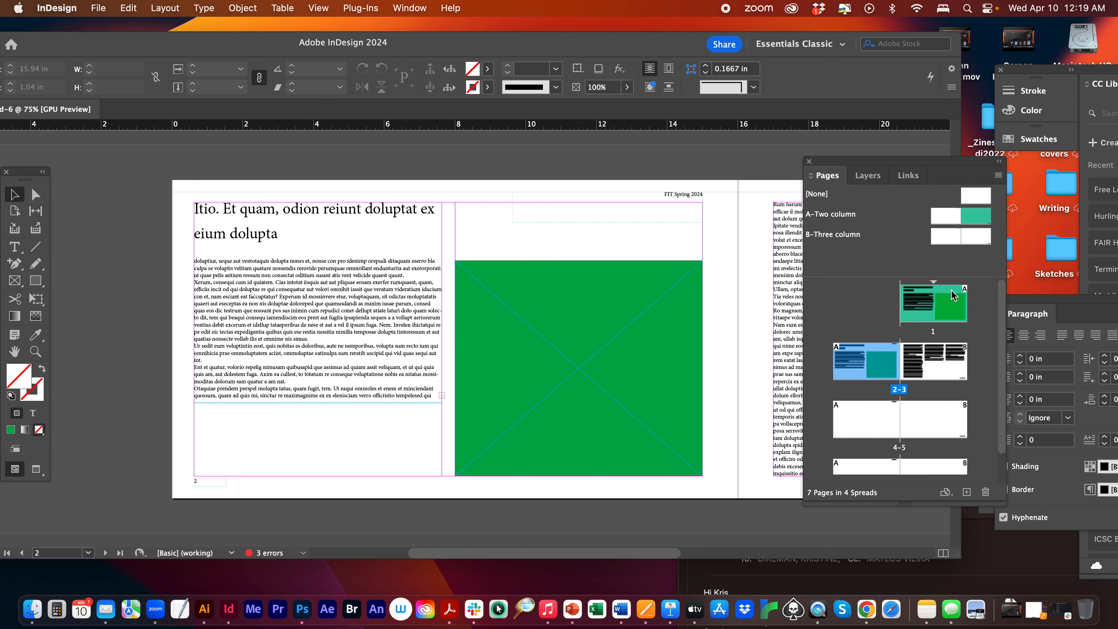
Step: Compare page 1 with its copy on page 2 and check whether the copy's body text, heading and green frame are editable
{"action": "left_click_drag", "start_coordinate": [952, 295], "coordinate": [883, 357]}
{"action": "left_click_drag", "start_coordinate": [942, 304], "coordinate": [710, 315]}
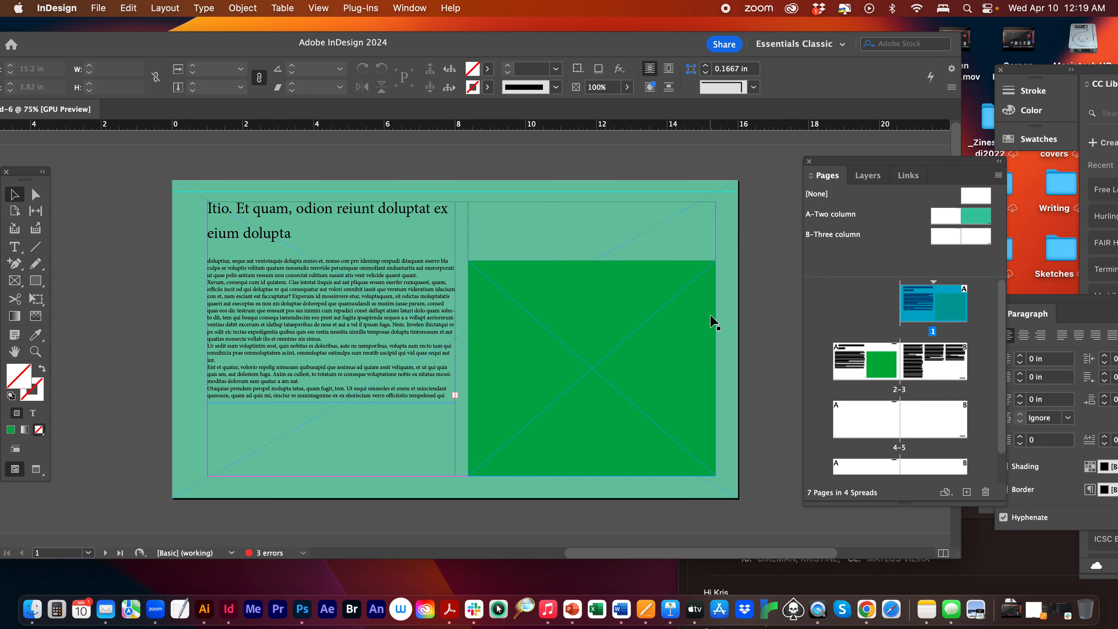
{"action": "double_click", "coordinate": [873, 372]}
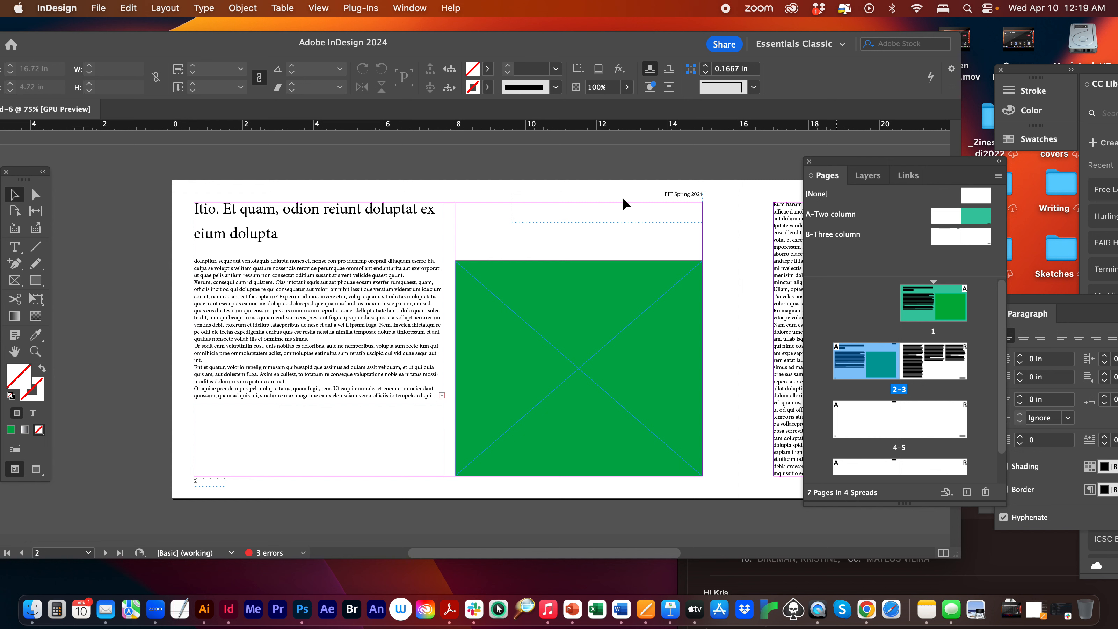
{"action": "double_click", "coordinate": [323, 349]}
{"action": "left_click_drag", "start_coordinate": [323, 348], "coordinate": [306, 280]}
{"action": "left_click", "coordinate": [288, 320]}
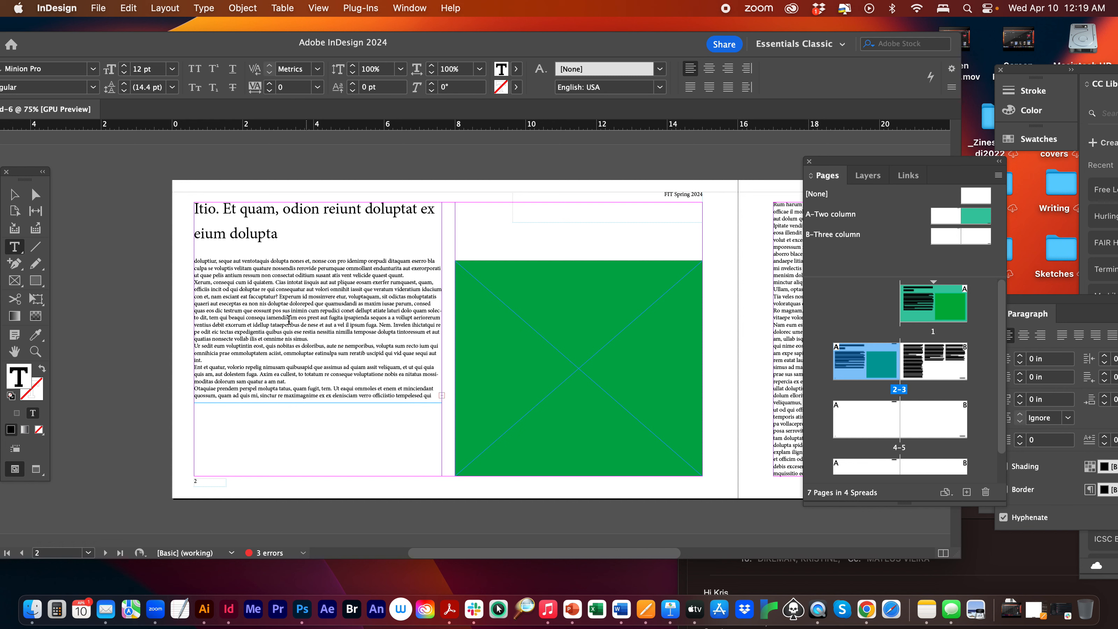
{"action": "triple_click", "coordinate": [310, 238]}
{"action": "left_click", "coordinate": [532, 304]}
{"action": "left_click", "coordinate": [15, 194]}
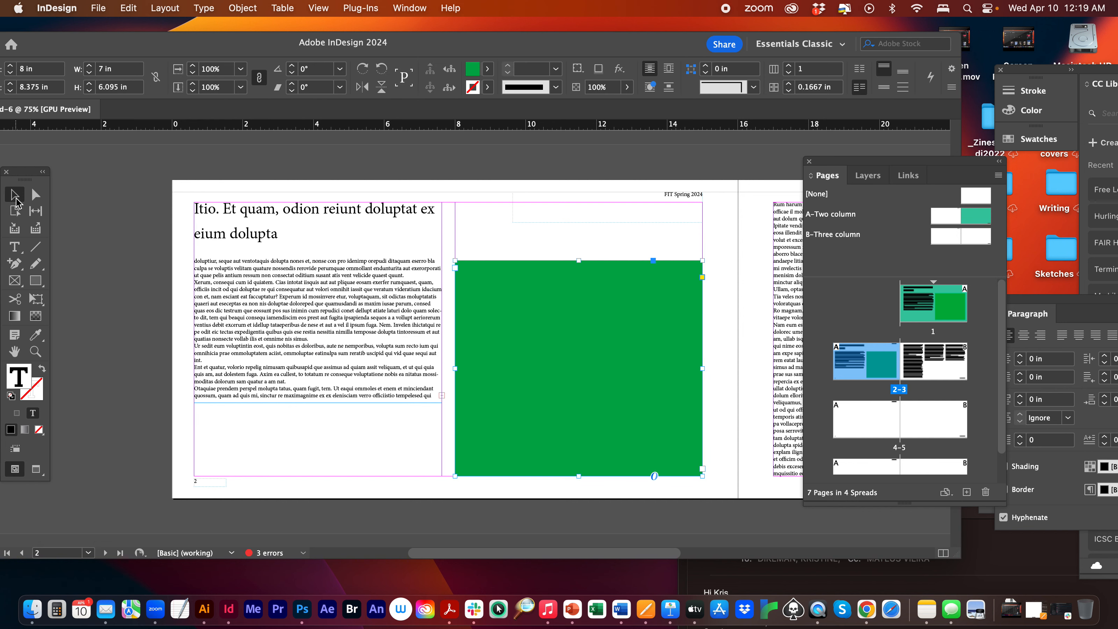
{"action": "left_click", "coordinate": [317, 177]}
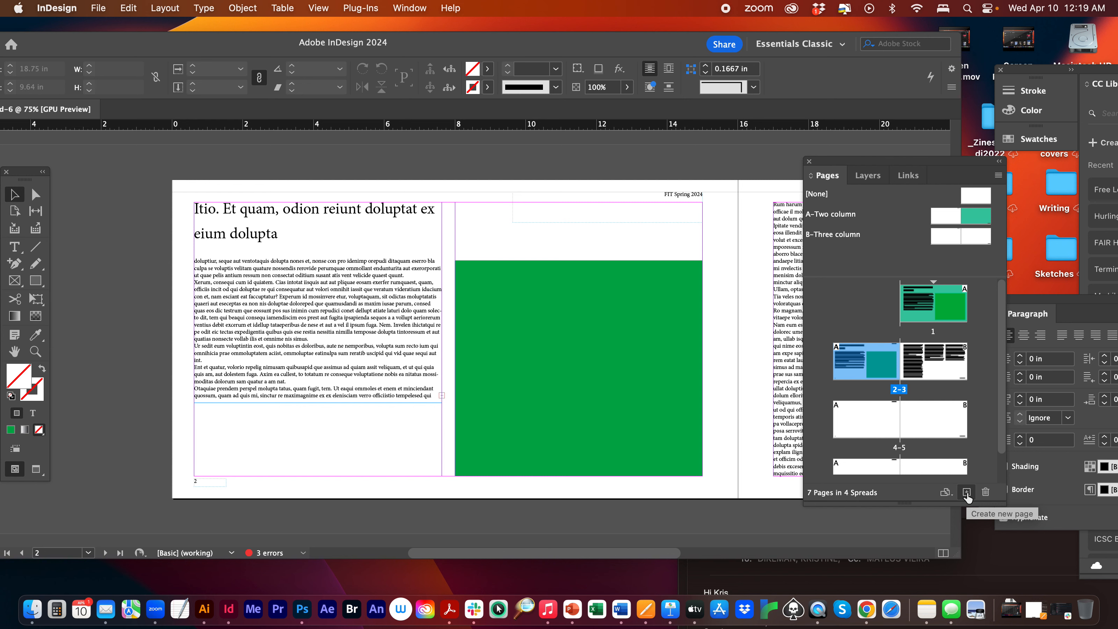
Step: Duplicate page 2 with the Duplicate Page command and select the copy on page 3
{"action": "left_click", "coordinate": [998, 176]}
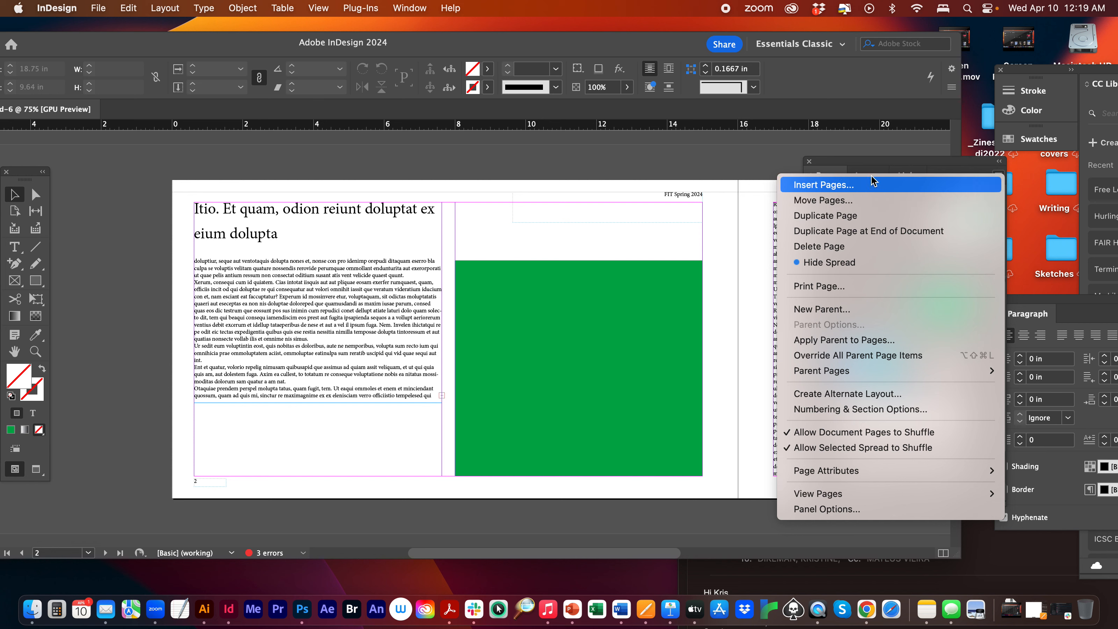
{"action": "left_click", "coordinate": [835, 218]}
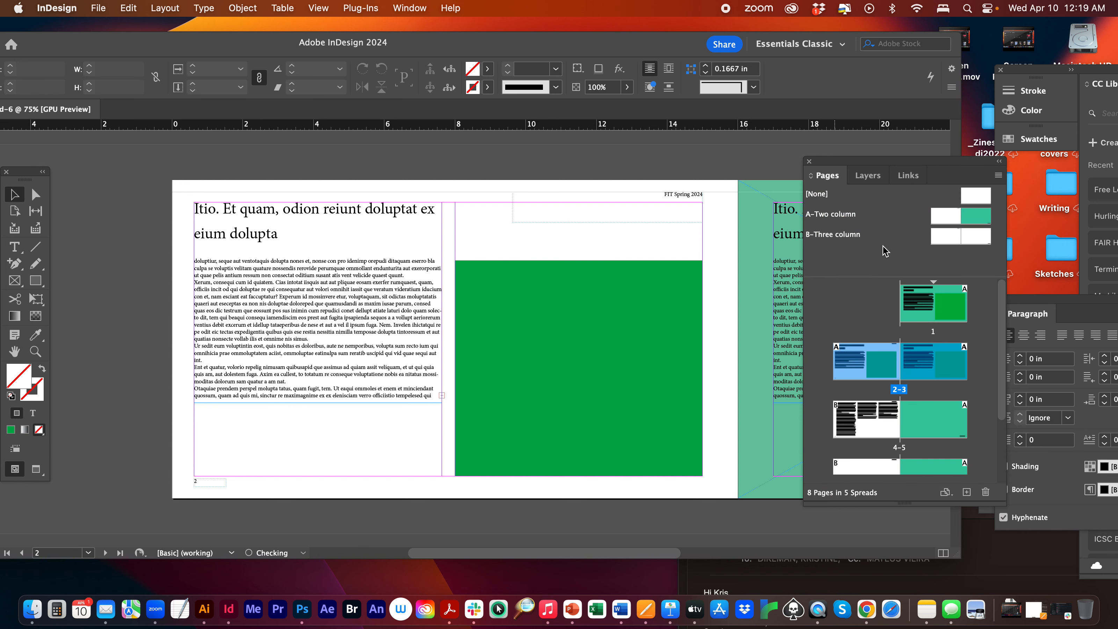
{"action": "scroll", "coordinate": [956, 452], "scroll_direction": "down", "scroll_amount": 3}
{"action": "scroll", "coordinate": [937, 442], "scroll_direction": "up", "scroll_amount": 3}
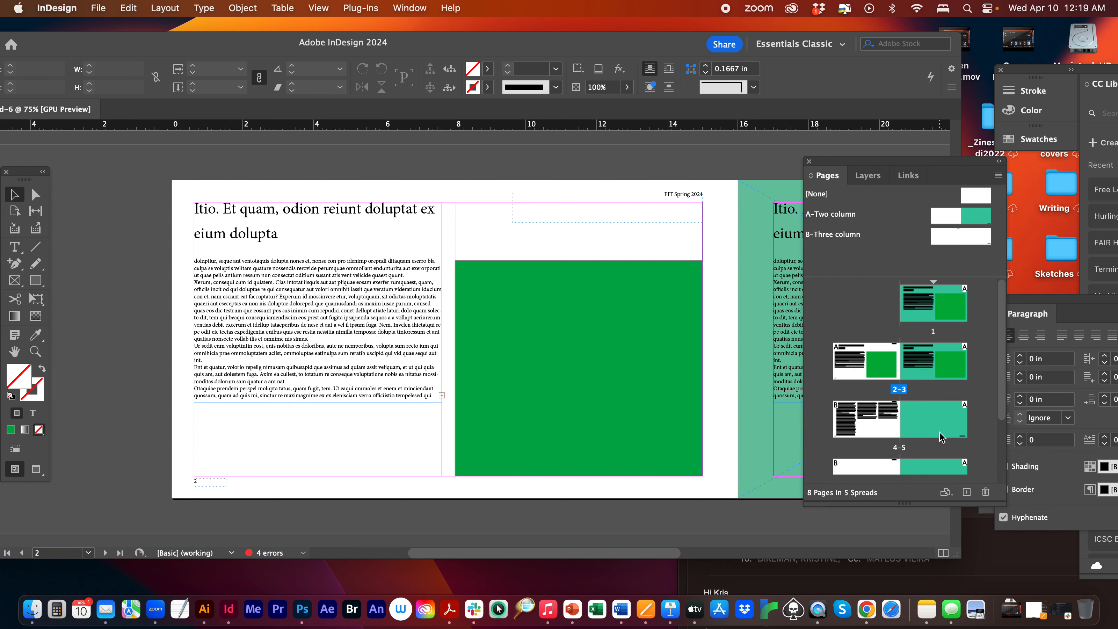
{"action": "left_click", "coordinate": [951, 373]}
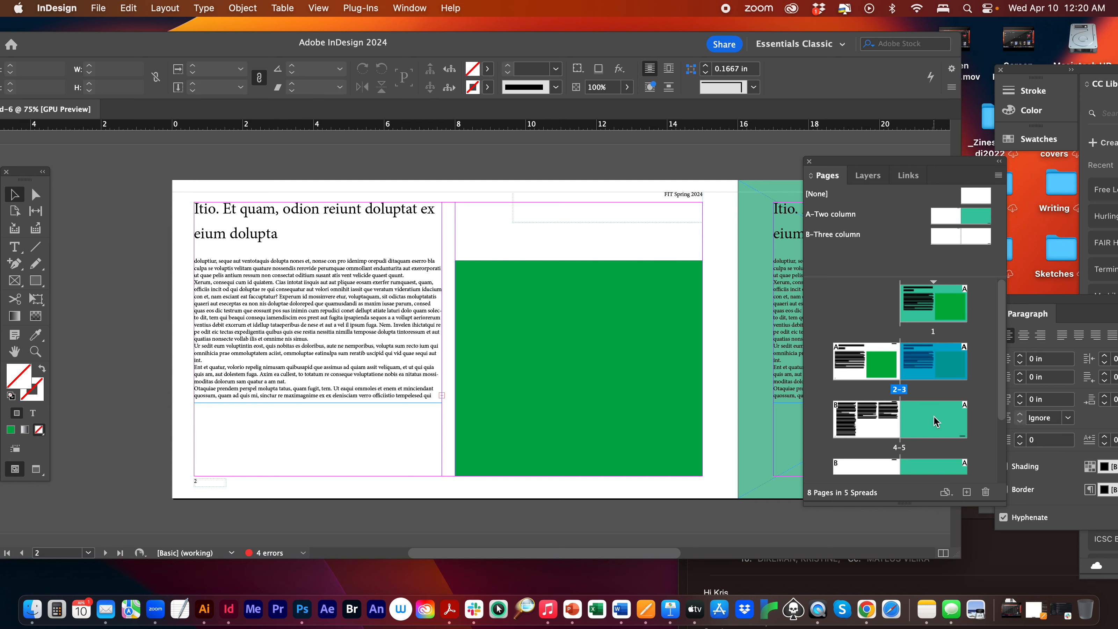
Step: Compare the layouts of page 1, the copies on pages 2 and 3, and the three-column page 4
{"action": "double_click", "coordinate": [862, 421]}
{"action": "double_click", "coordinate": [863, 352]}
{"action": "double_click", "coordinate": [946, 314]}
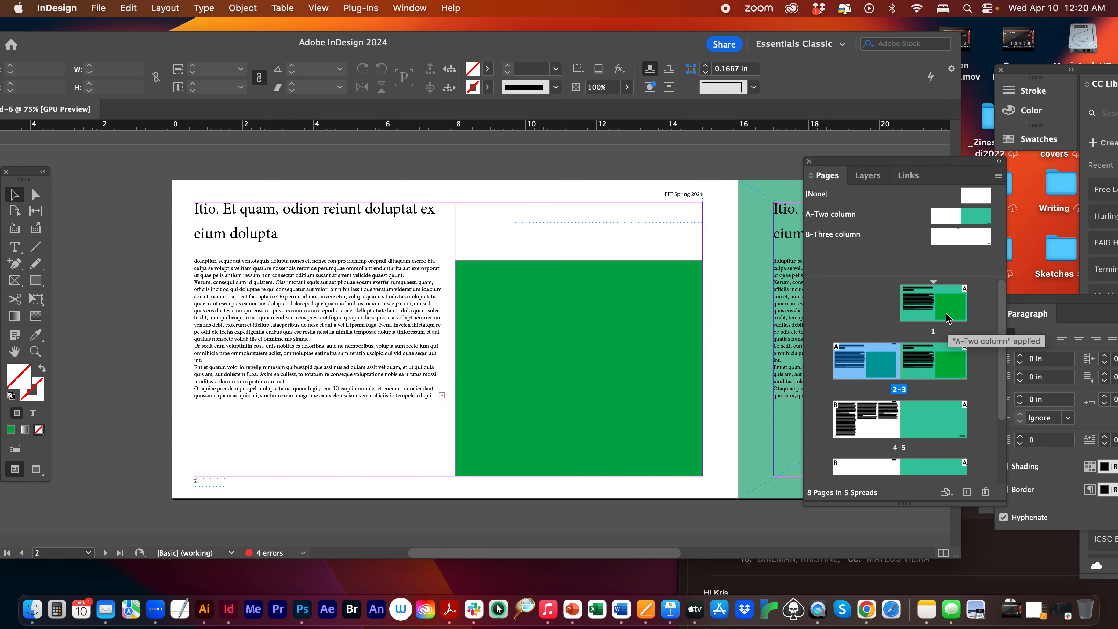
{"action": "double_click", "coordinate": [889, 363]}
{"action": "double_click", "coordinate": [949, 367]}
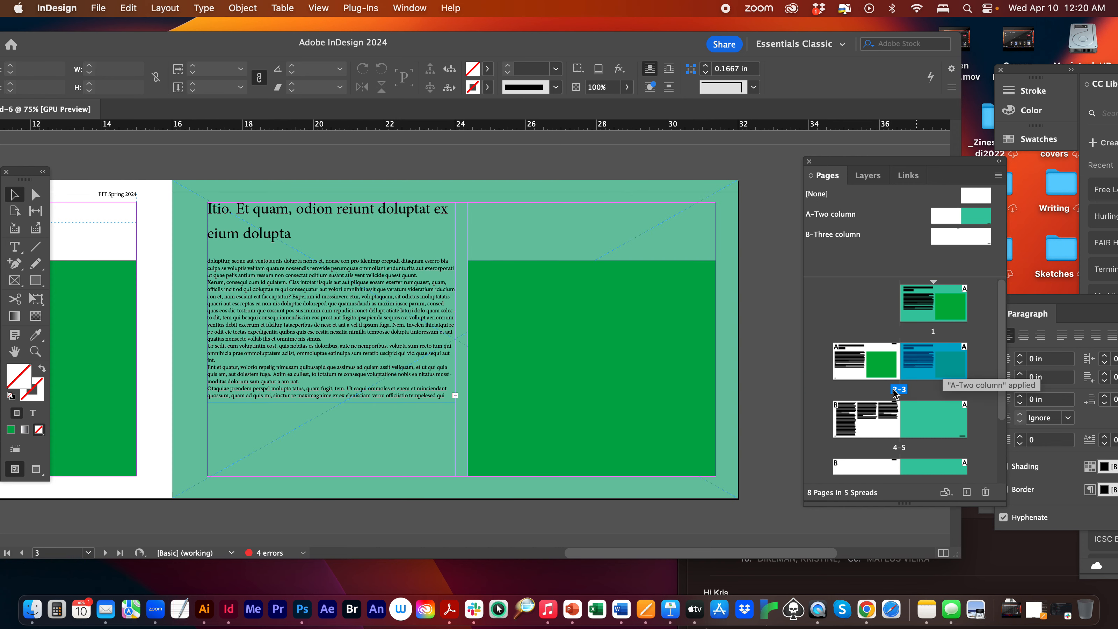
{"action": "double_click", "coordinate": [868, 410]}
{"action": "double_click", "coordinate": [840, 358]}
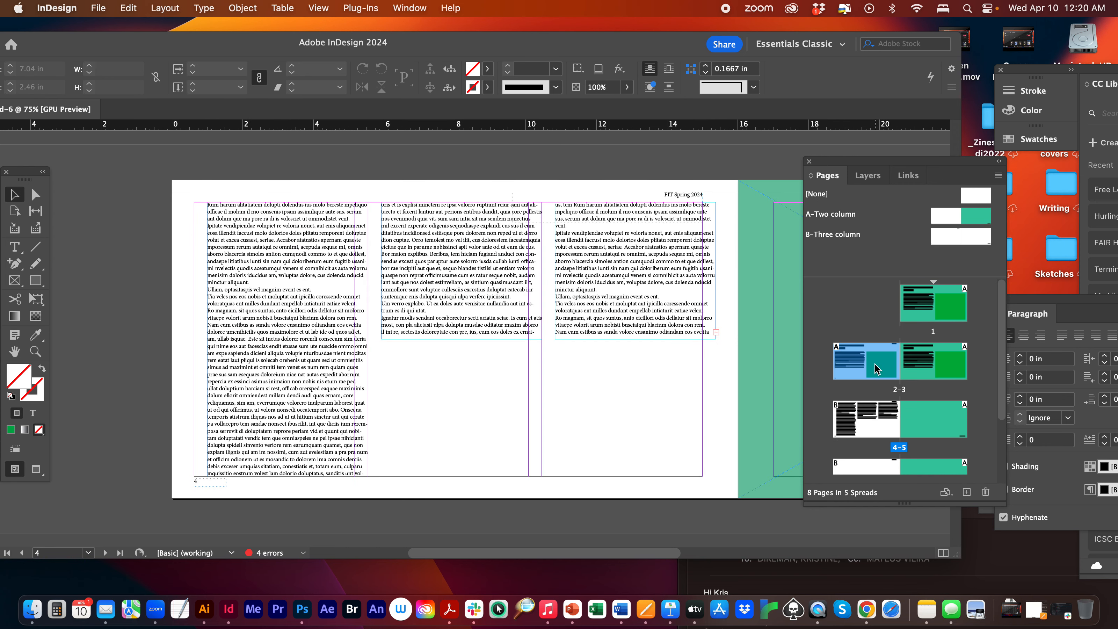
{"action": "double_click", "coordinate": [947, 298]}
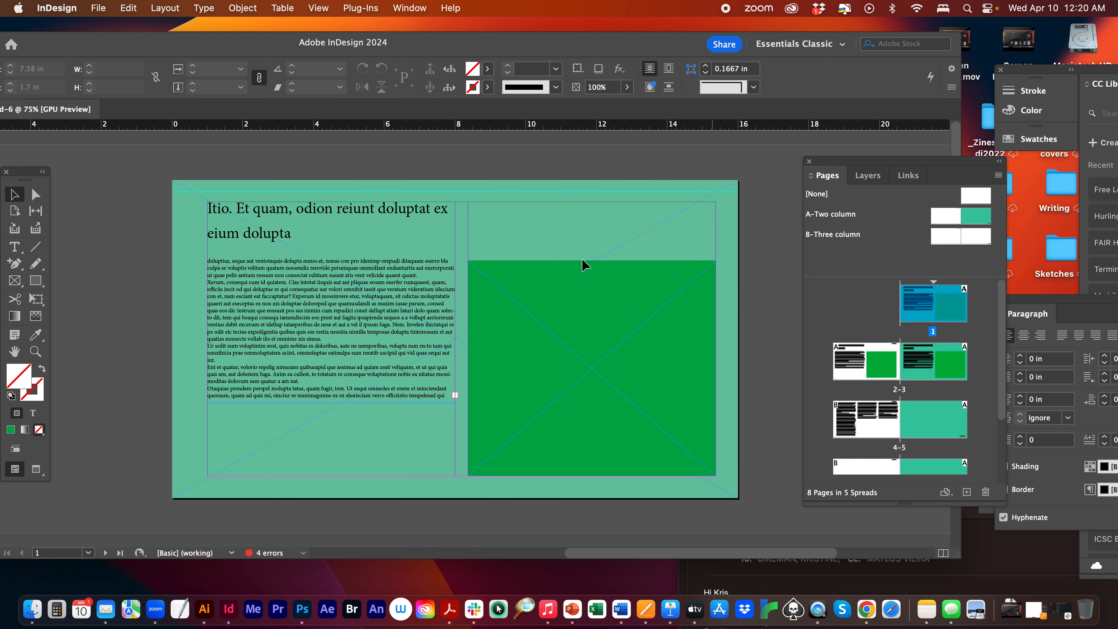
{"action": "double_click", "coordinate": [846, 365]}
{"action": "left_click_drag", "start_coordinate": [373, 313], "coordinate": [269, 290]}
{"action": "key", "text": "super+z"}
{"action": "left_click", "coordinate": [515, 186]}
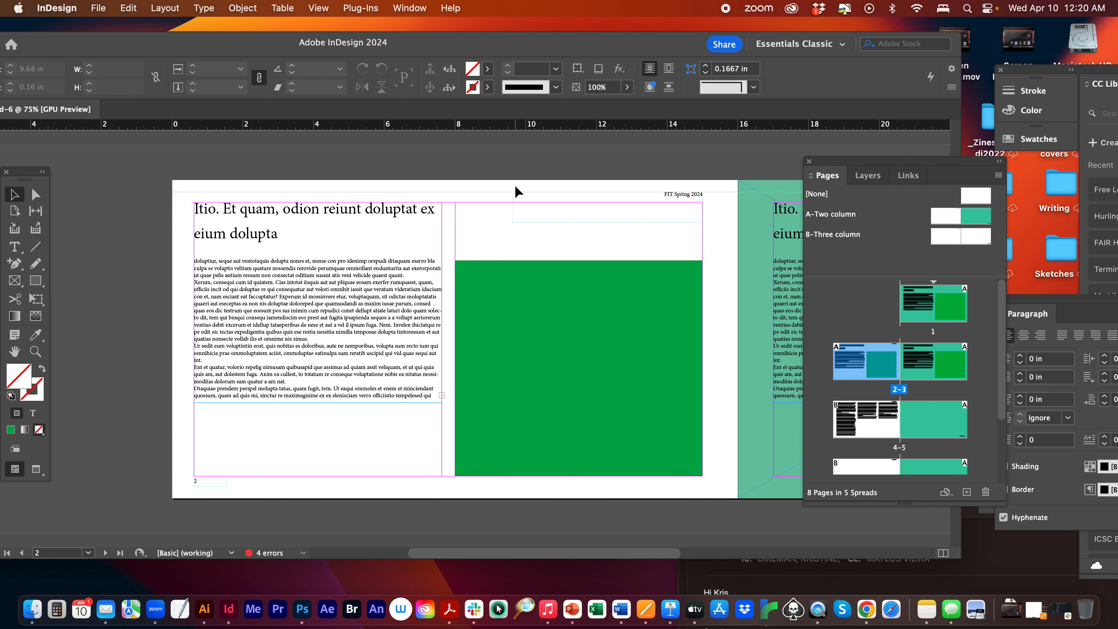
{"action": "double_click", "coordinate": [321, 237]}
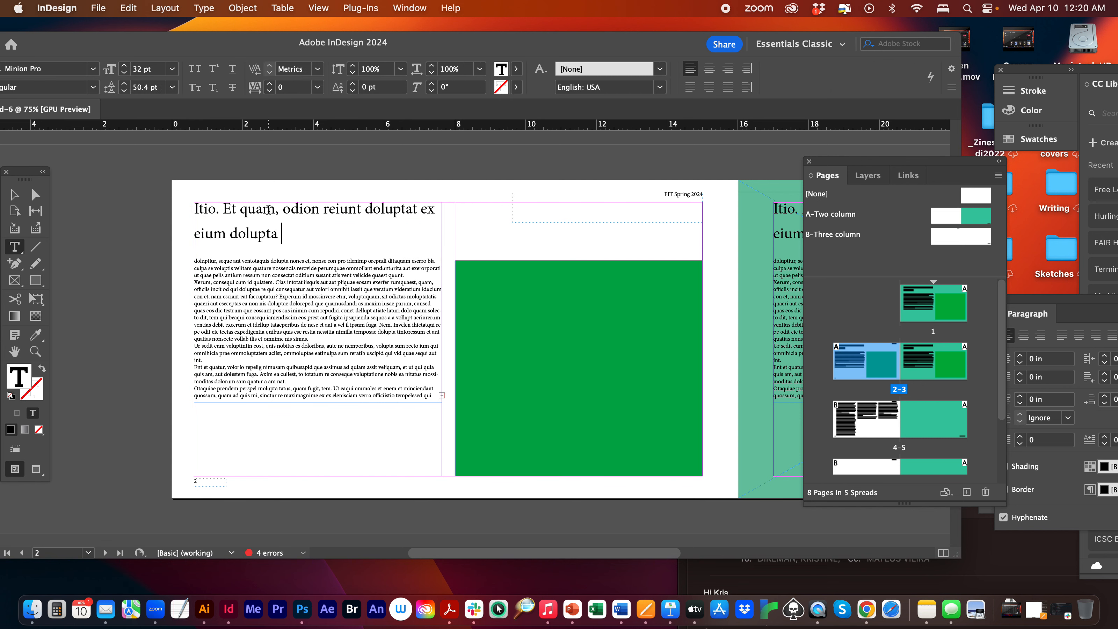
{"action": "left_click_drag", "start_coordinate": [268, 210], "coordinate": [290, 253]}
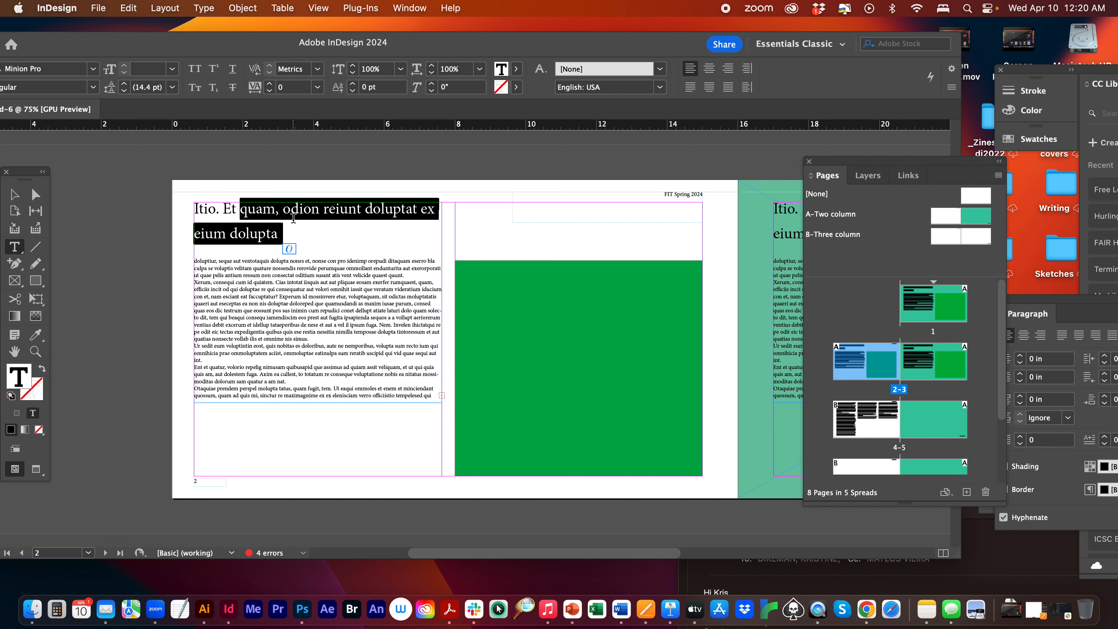
{"action": "left_click", "coordinate": [408, 215]}
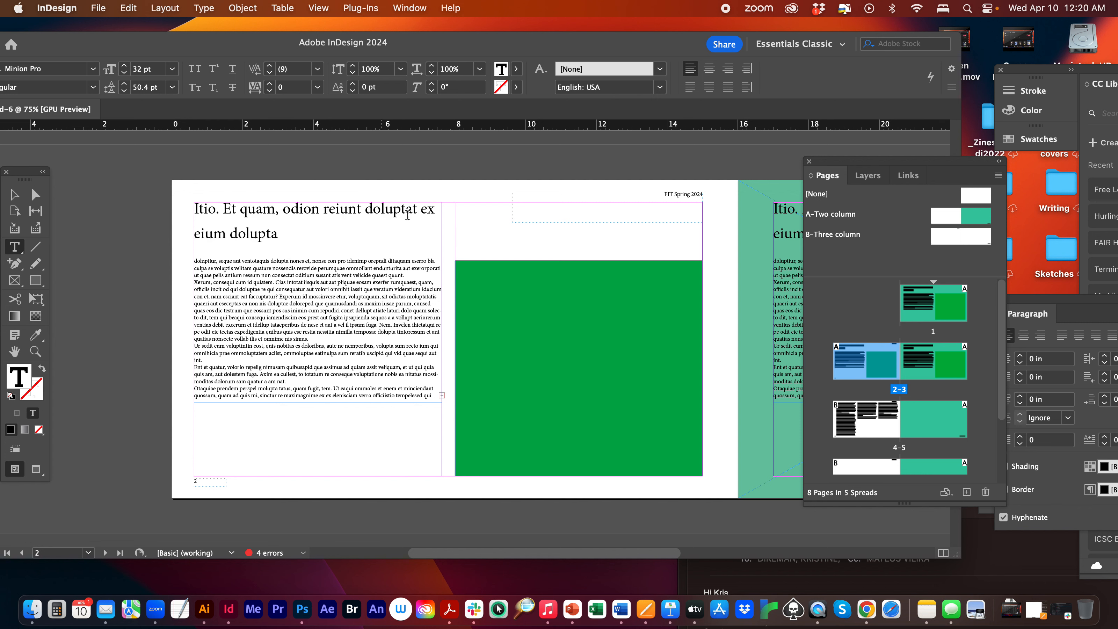
Step: Create a paragraph style named headlines from the heading on page 1 and apply it to that heading
{"action": "double_click", "coordinate": [938, 313]}
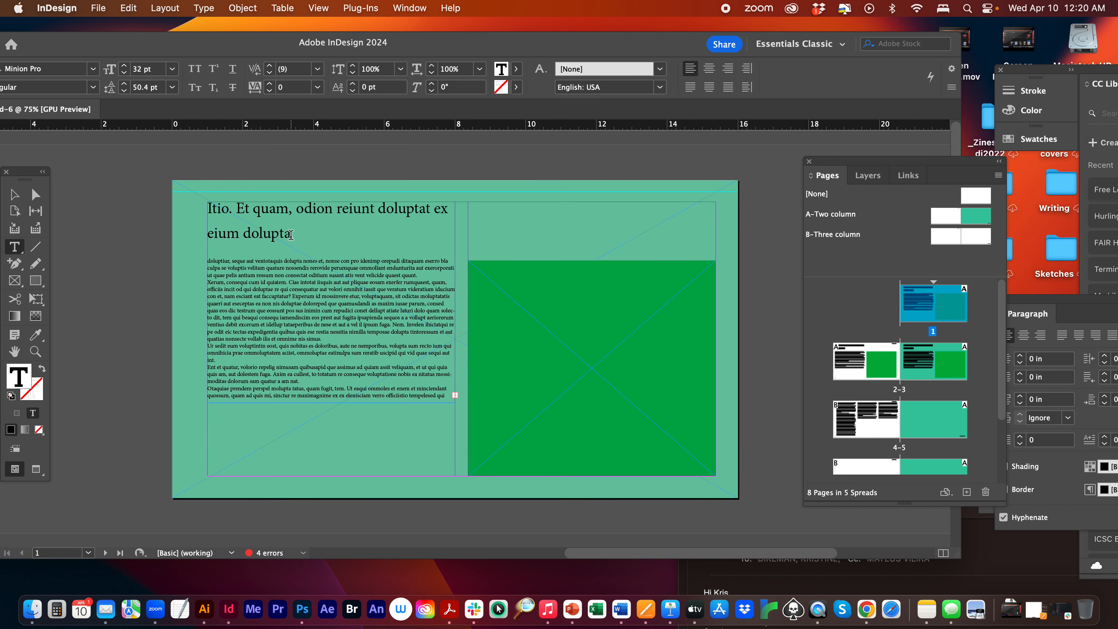
{"action": "key", "text": "super+a"}
{"action": "left_click", "coordinate": [203, 8]}
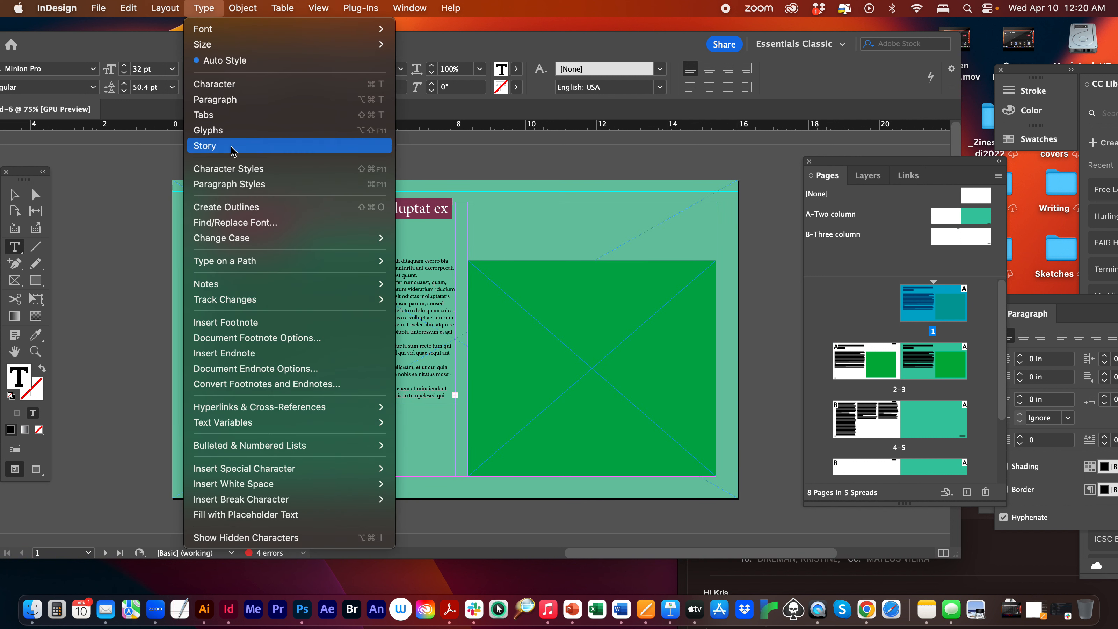
{"action": "left_click", "coordinate": [237, 184]}
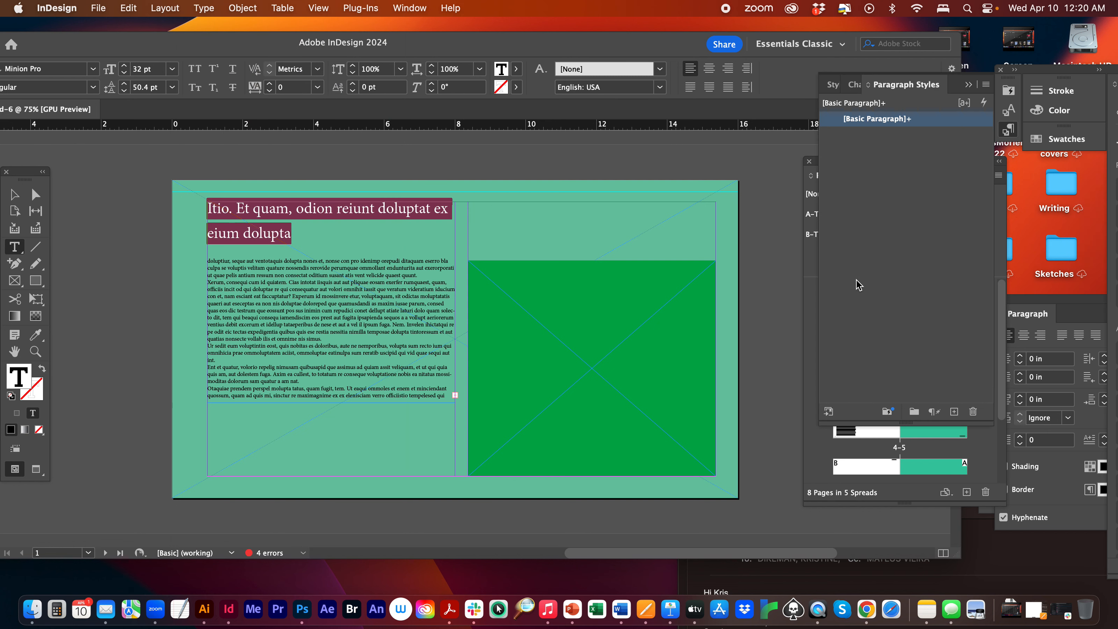
{"action": "left_click", "coordinate": [986, 85]}
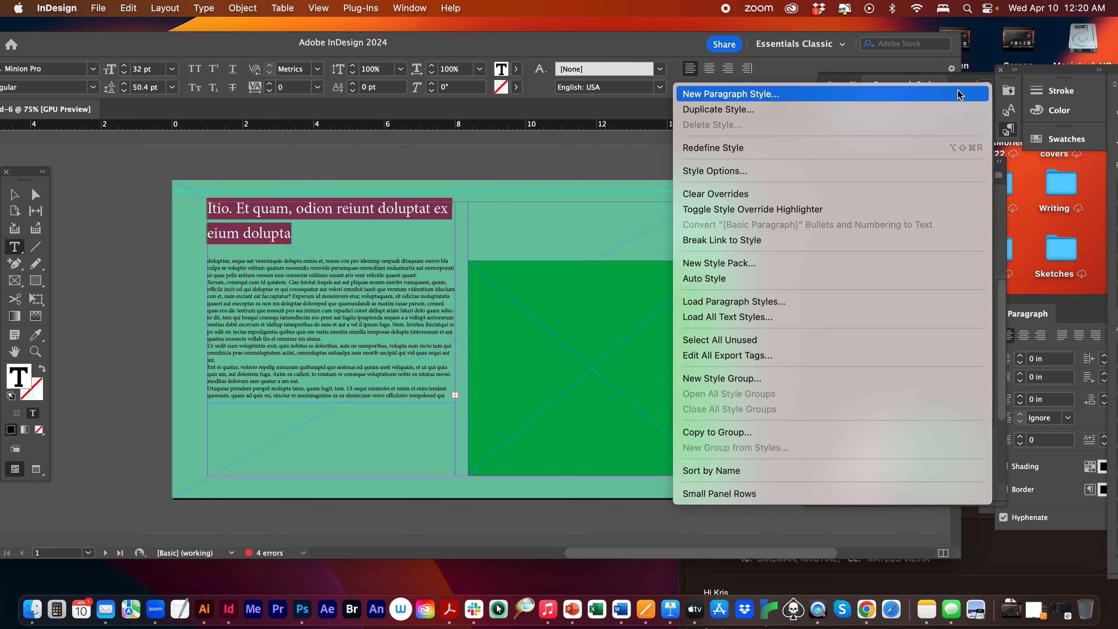
{"action": "left_click", "coordinate": [803, 94]}
{"action": "type", "text": "ahe"}
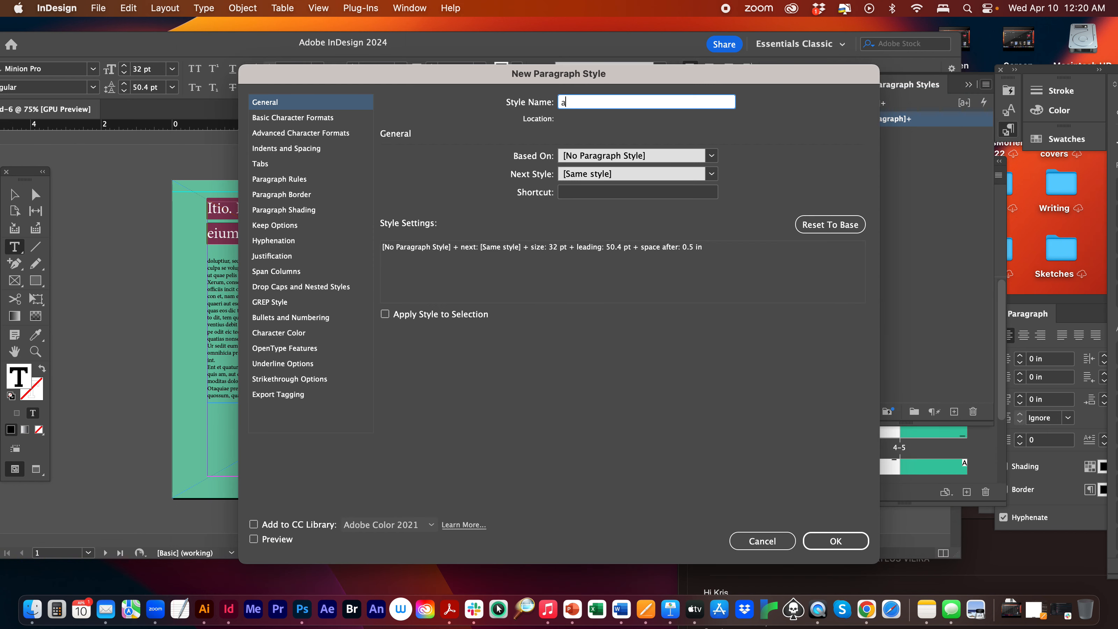
{"action": "key", "text": "Return"}
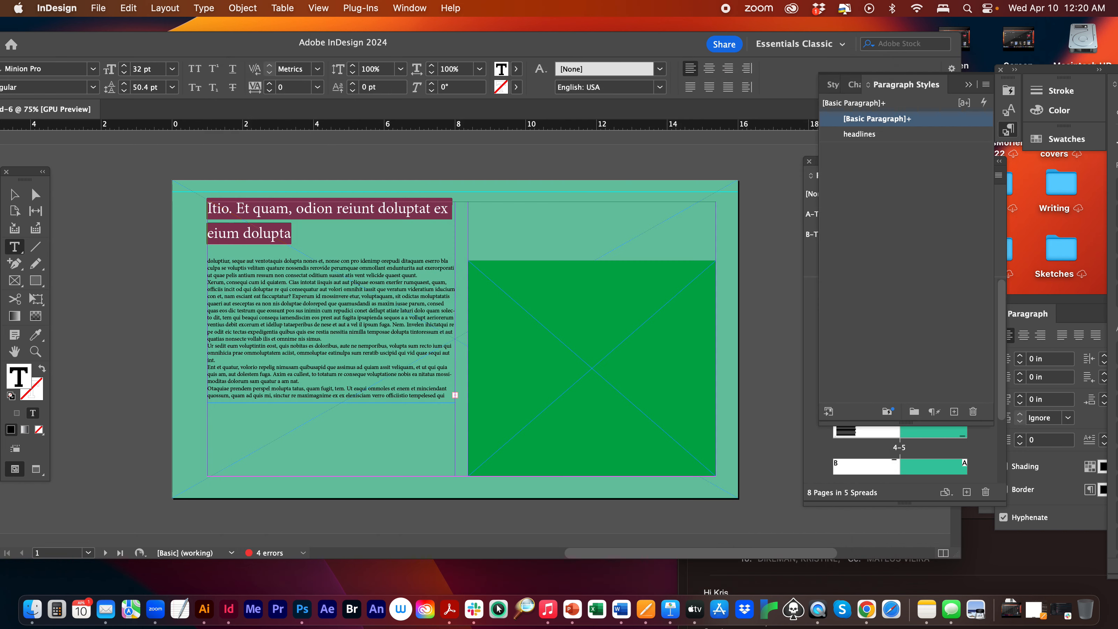
{"action": "left_click", "coordinate": [871, 135]}
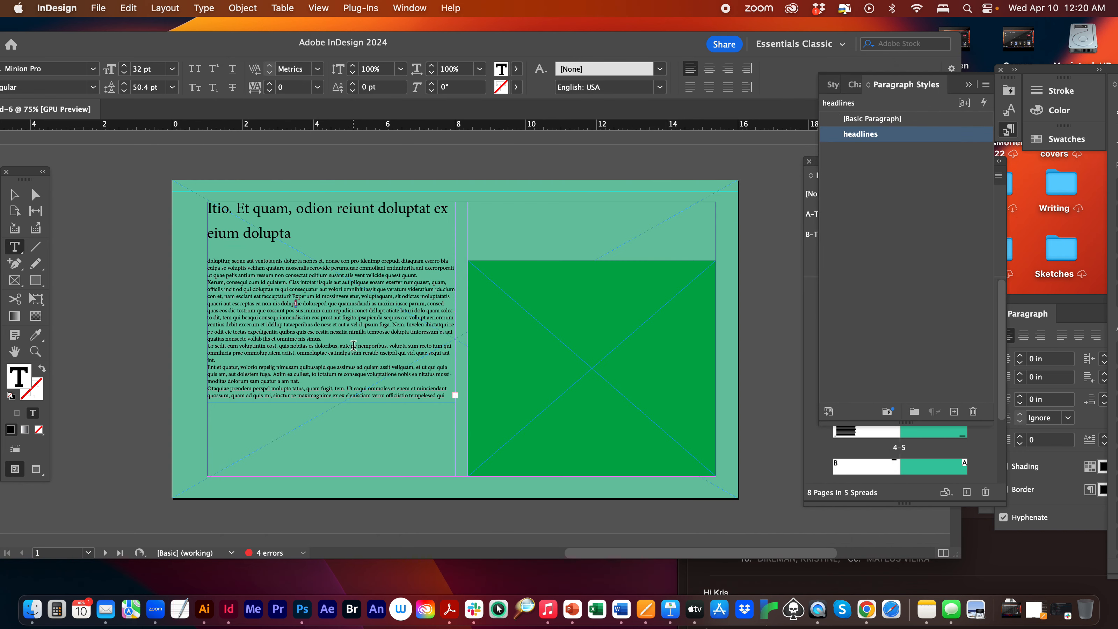
Step: Create a paragraph style named body copy from page 1's body text and apply it to the selected paragraphs
{"action": "left_click_drag", "start_coordinate": [355, 345], "coordinate": [256, 255]}
{"action": "left_click", "coordinate": [986, 84]}
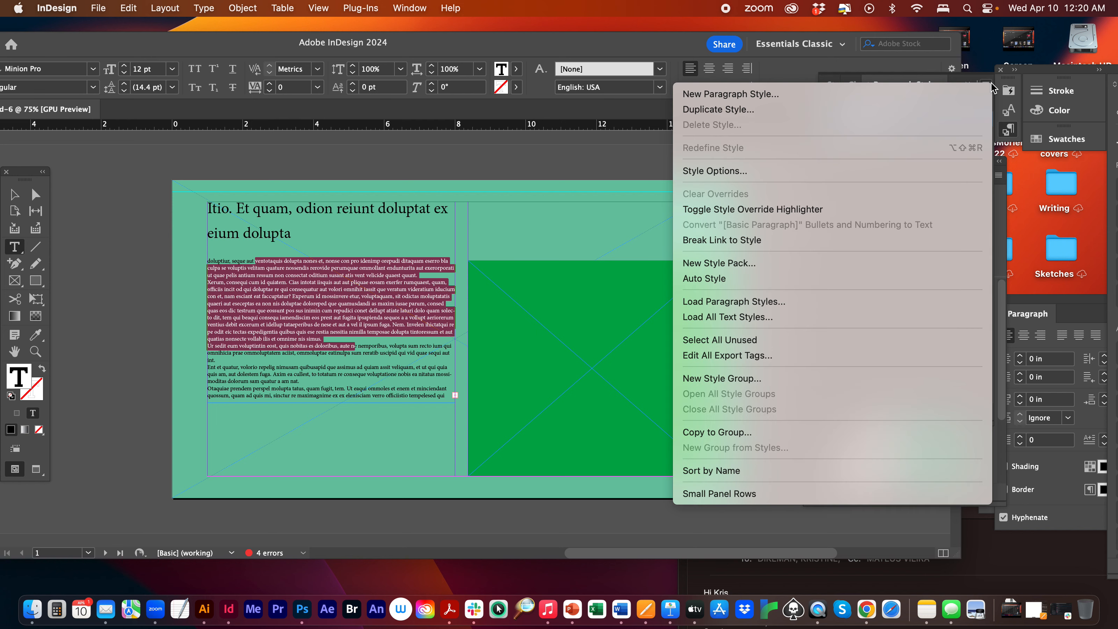
{"action": "left_click", "coordinate": [867, 94]}
{"action": "type", "text": "body copy"}
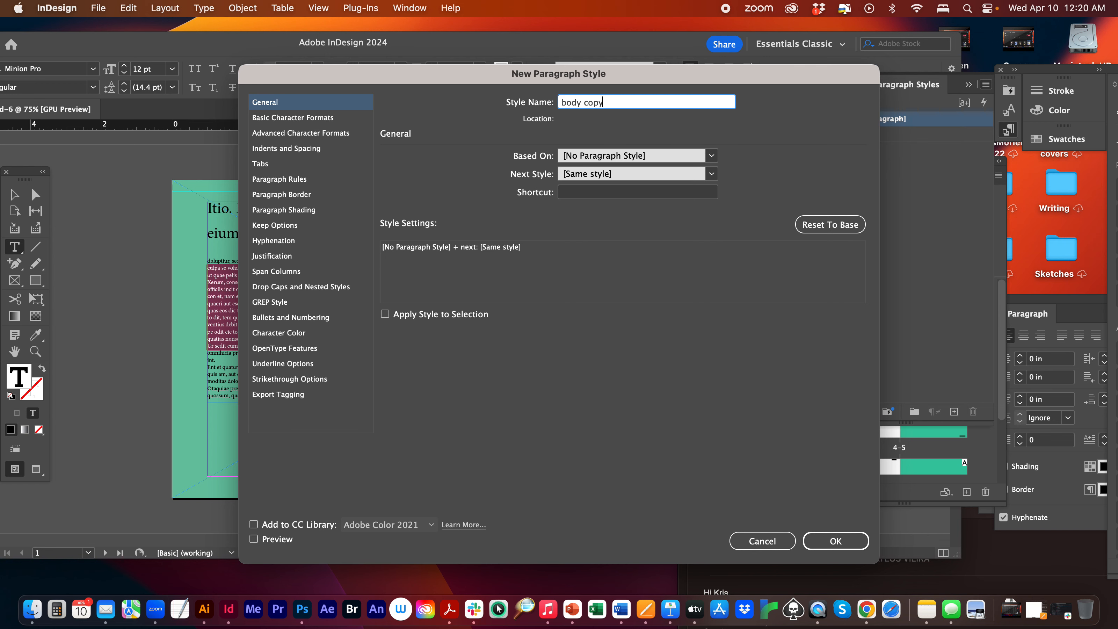
{"action": "key", "text": "Return"}
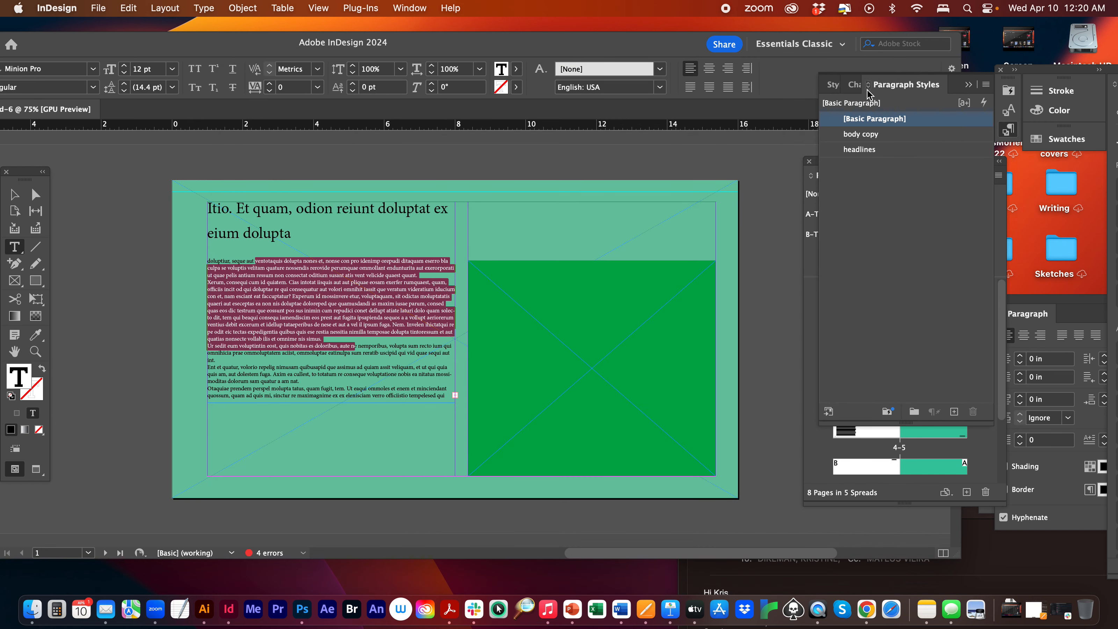
{"action": "left_click", "coordinate": [861, 134]}
{"action": "left_click", "coordinate": [969, 84]}
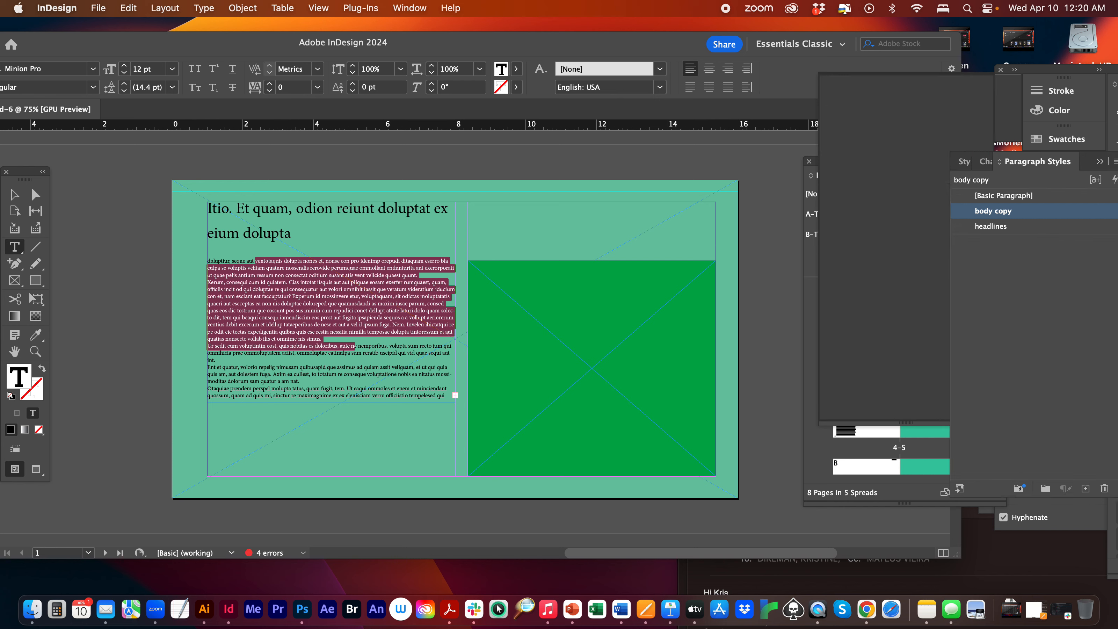
Step: Delete pages 2 through 8 so only page 1 is left in the document
{"action": "left_click_drag", "start_coordinate": [876, 164], "coordinate": [726, 100]}
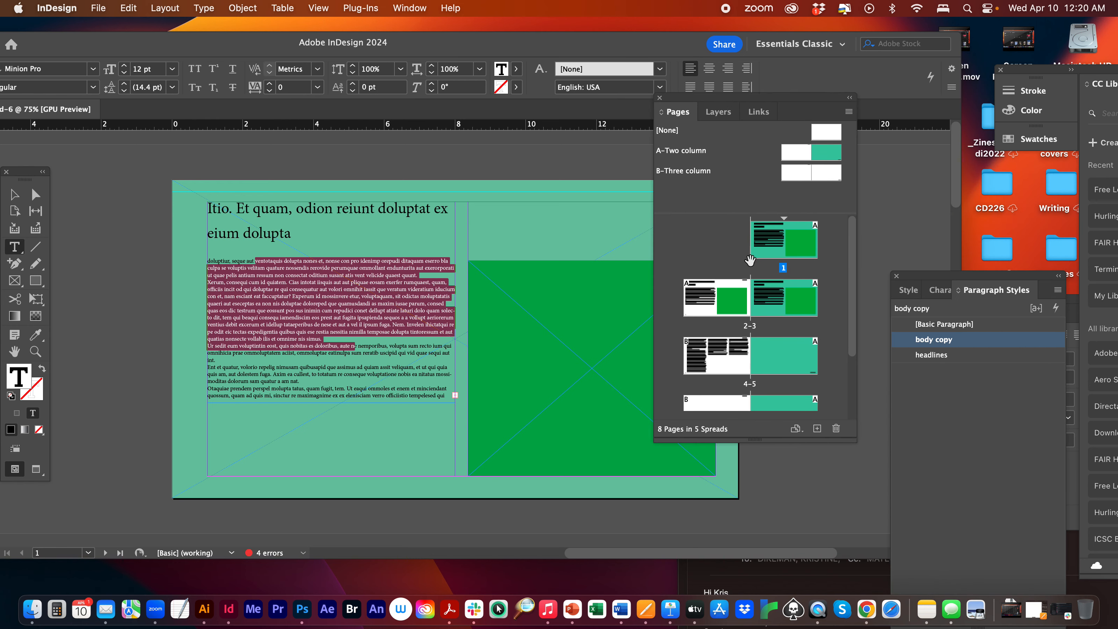
{"action": "left_click", "coordinate": [735, 304]}
{"action": "scroll", "coordinate": [795, 365], "scroll_direction": "down", "scroll_amount": 3}
{"action": "left_click", "coordinate": [733, 379], "text": "shift"}
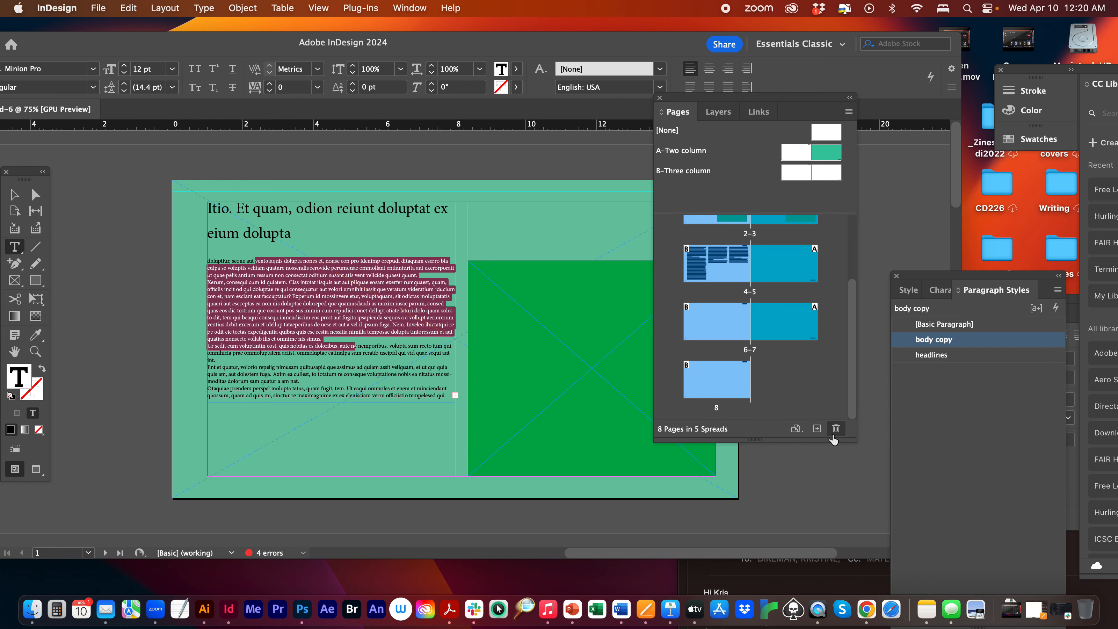
{"action": "left_click", "coordinate": [835, 428]}
{"action": "left_click", "coordinate": [680, 353]}
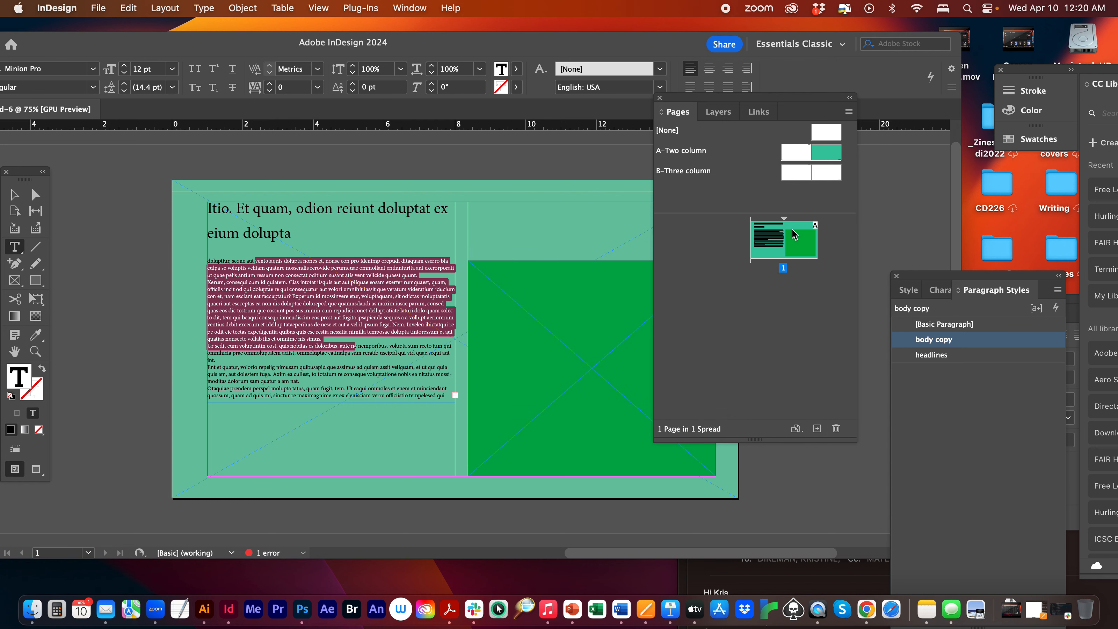
Step: Delete the green background frame from the right-hand page of the A-Two column parent
{"action": "double_click", "coordinate": [784, 240]}
{"action": "left_click", "coordinate": [395, 272]}
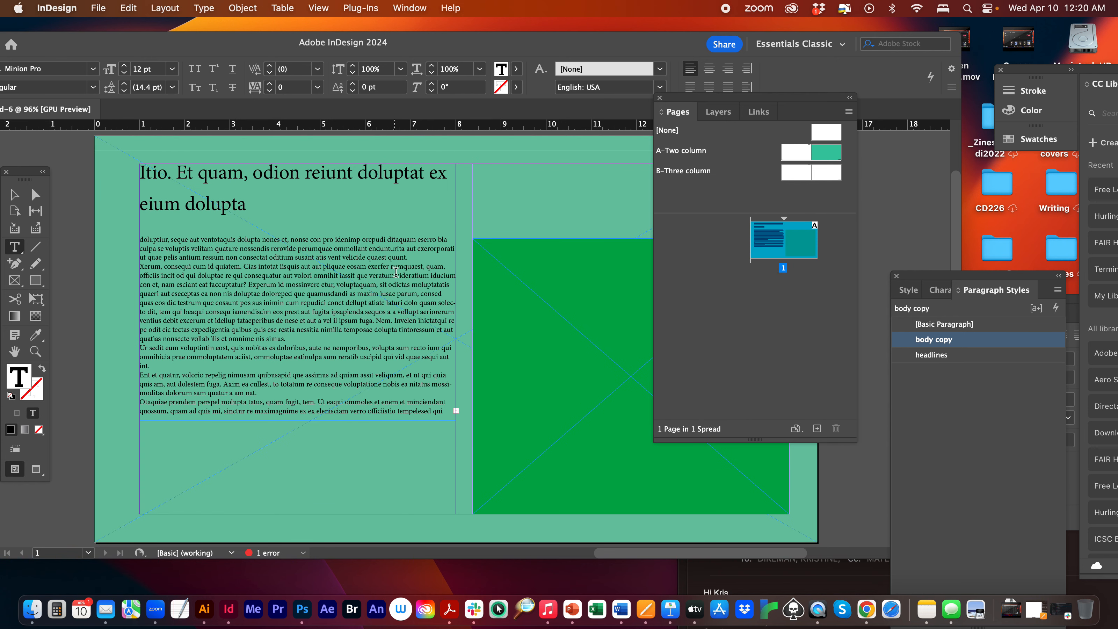
{"action": "double_click", "coordinate": [822, 150]}
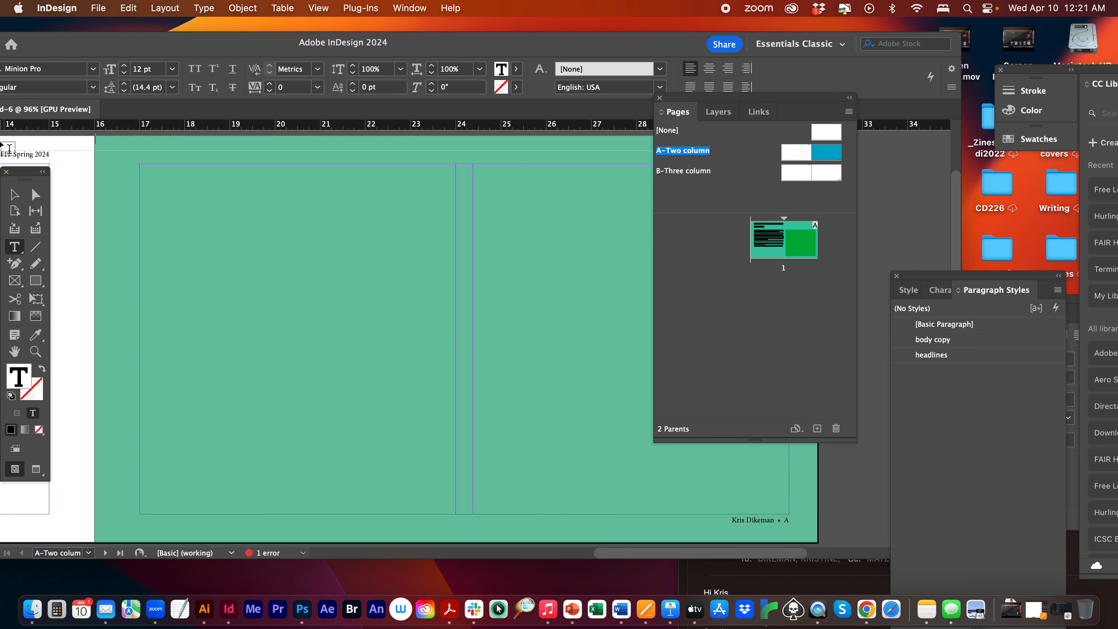
{"action": "left_click", "coordinate": [15, 194]}
{"action": "left_click", "coordinate": [302, 215]}
{"action": "key", "text": "BackSpace"}
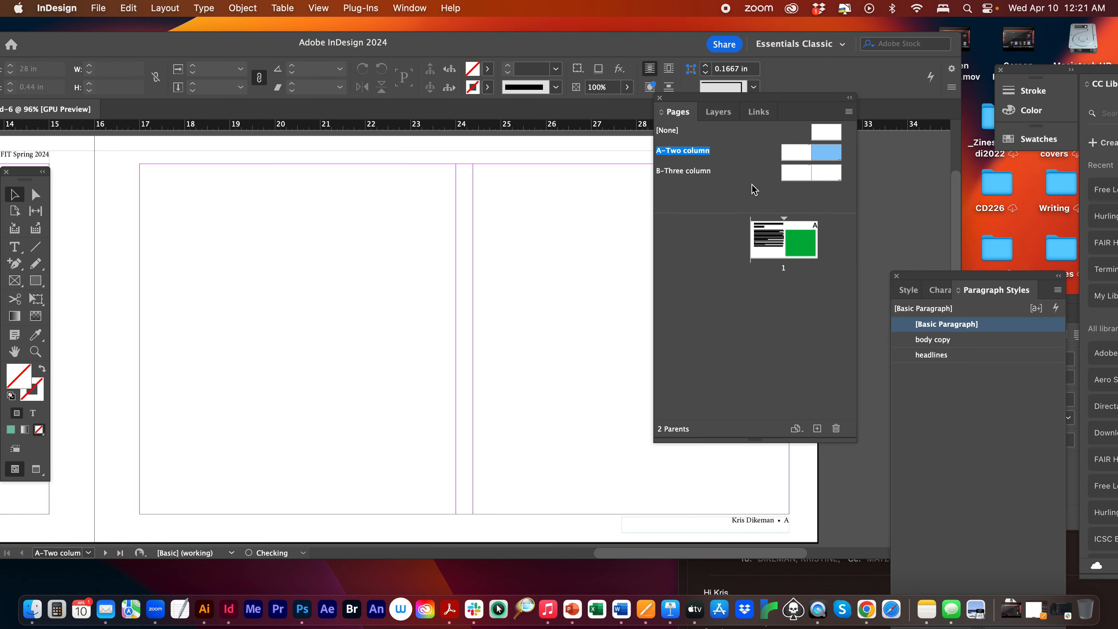
Step: Duplicate page 1 as pages 2 and 3, and duplicate that spread as pages 4-5 and 6-7
{"action": "double_click", "coordinate": [771, 233]}
{"action": "left_click_drag", "start_coordinate": [771, 233], "coordinate": [817, 428]}
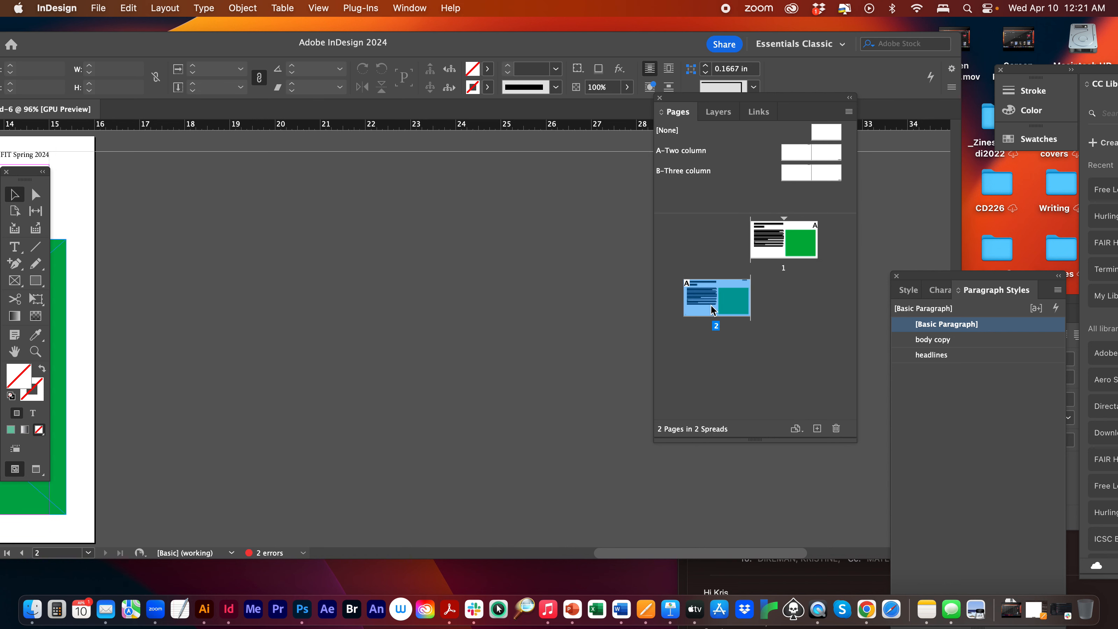
{"action": "left_click_drag", "start_coordinate": [711, 304], "coordinate": [817, 428]}
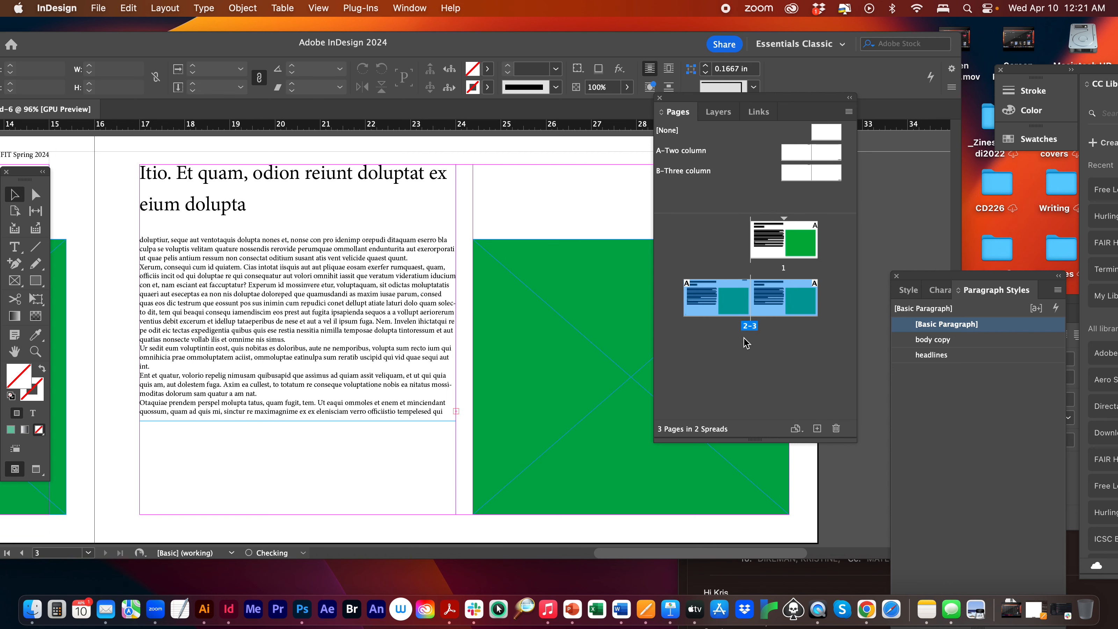
{"action": "left_click", "coordinate": [817, 428]}
{"action": "scroll", "coordinate": [554, 304], "scroll_direction": "down", "scroll_amount": 3}
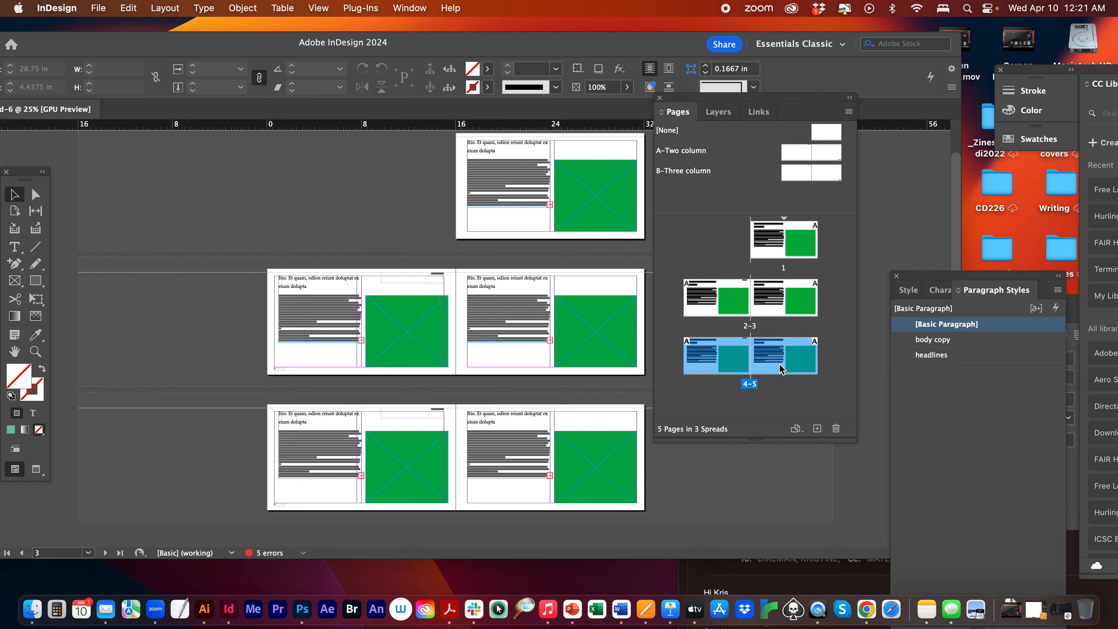
{"action": "left_click_drag", "start_coordinate": [775, 372], "coordinate": [816, 429]}
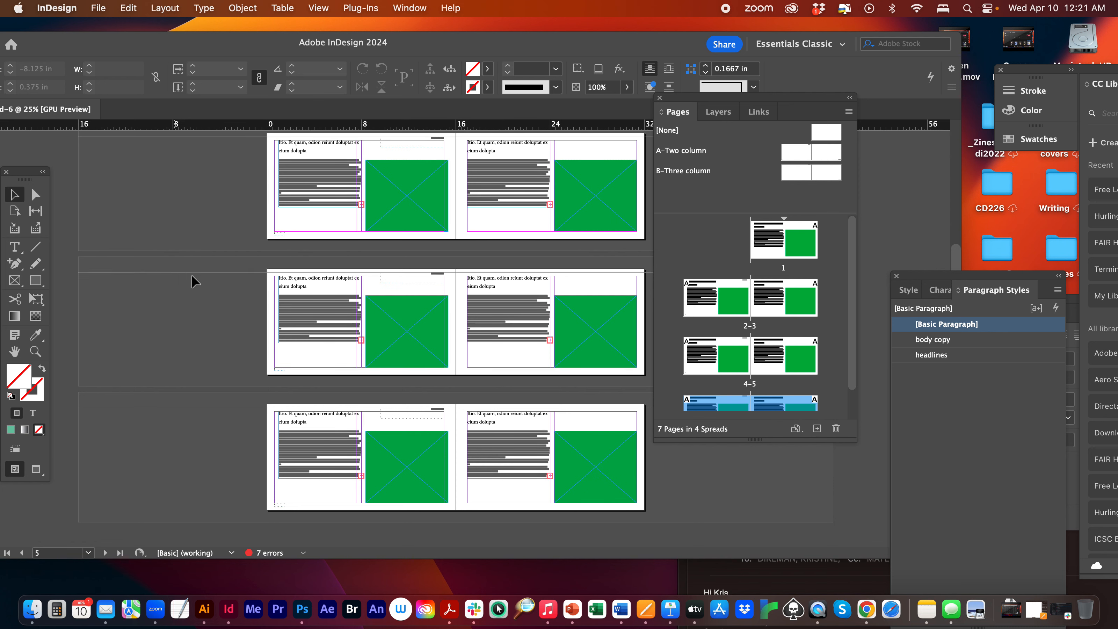
Step: Change the font of the whole heading on page 1 to Arial Black
{"action": "scroll", "coordinate": [212, 282], "scroll_direction": "down", "scroll_amount": 1}
{"action": "scroll", "coordinate": [219, 282], "scroll_direction": "up", "scroll_amount": 3}
{"action": "left_click", "coordinate": [35, 351]}
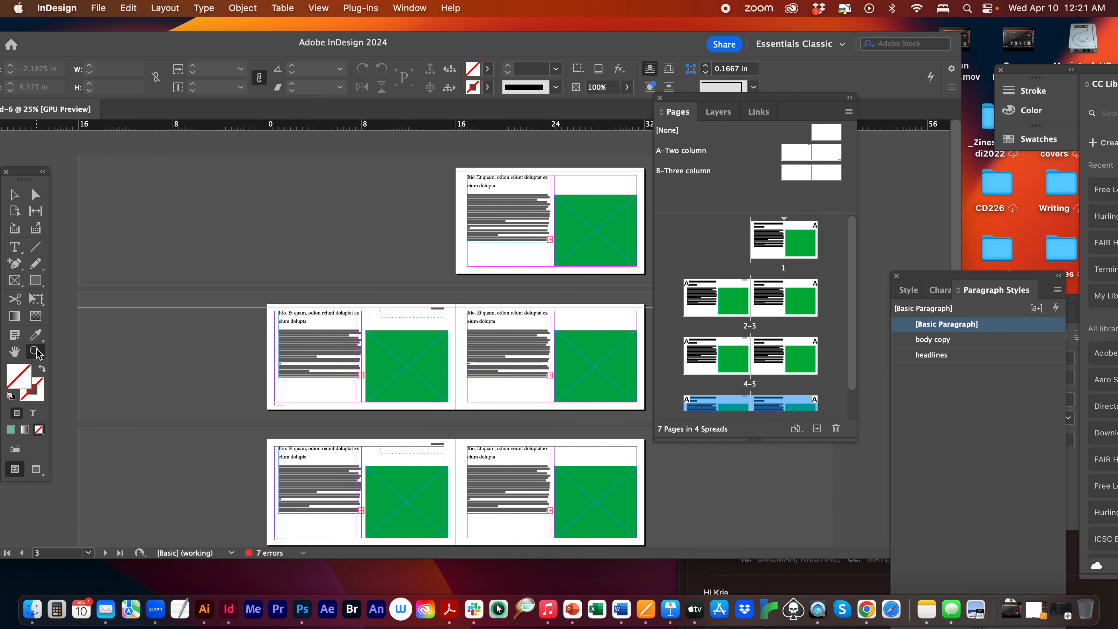
{"action": "left_click", "coordinate": [518, 197]}
{"action": "left_click", "coordinate": [449, 244]}
{"action": "left_click", "coordinate": [446, 244]}
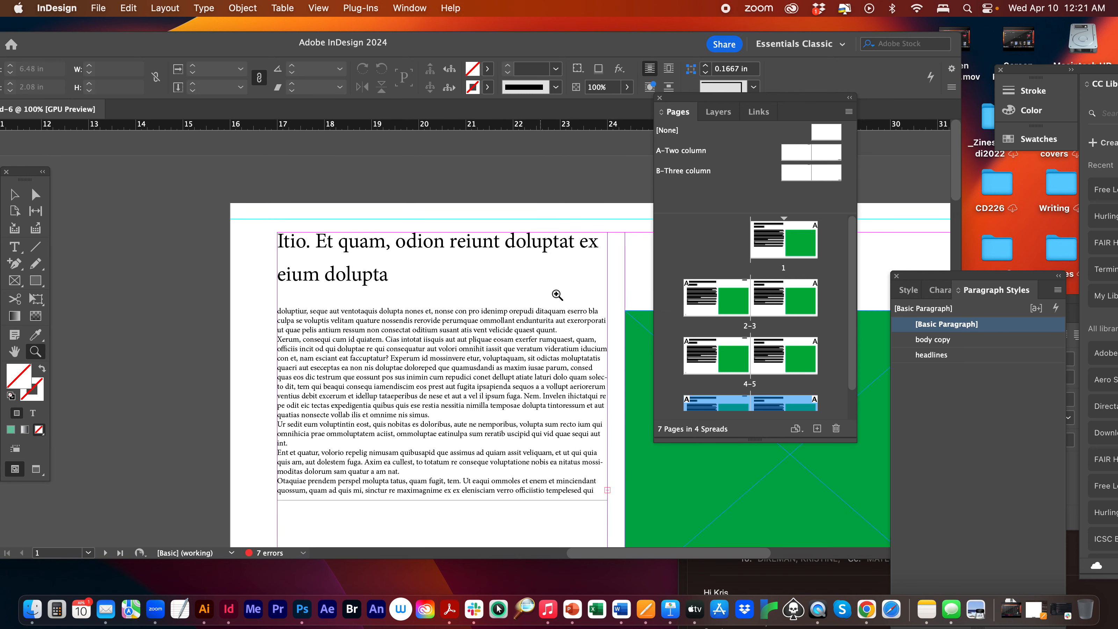
{"action": "left_click", "coordinate": [15, 246]}
{"action": "left_click_drag", "start_coordinate": [403, 277], "coordinate": [264, 233]}
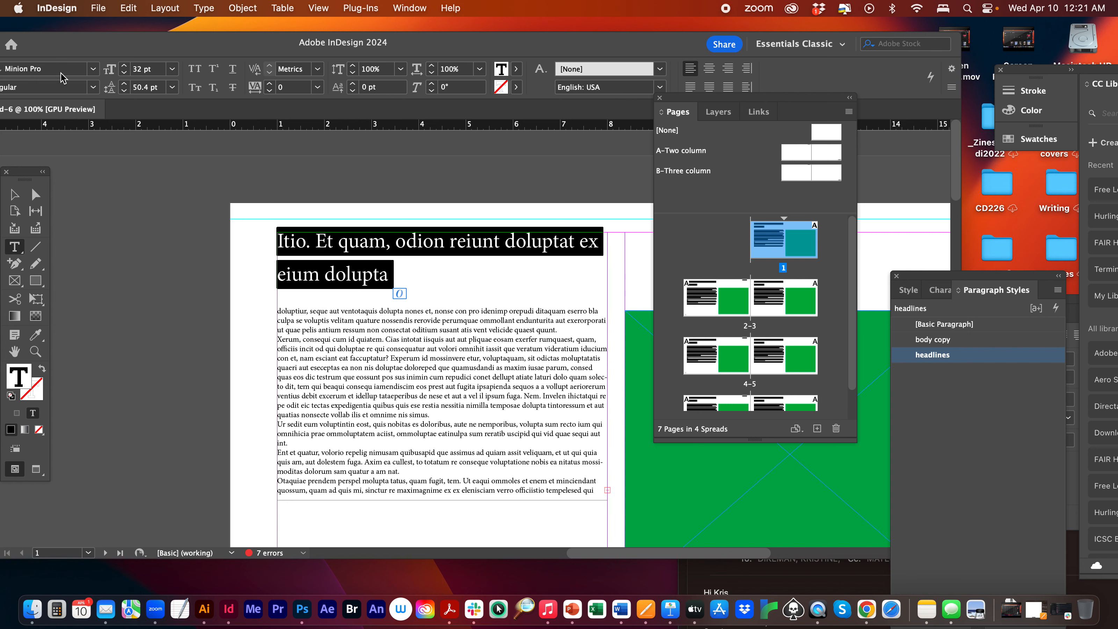
{"action": "left_click_drag", "start_coordinate": [81, 44], "coordinate": [178, 37]}
{"action": "left_click", "coordinate": [190, 65]}
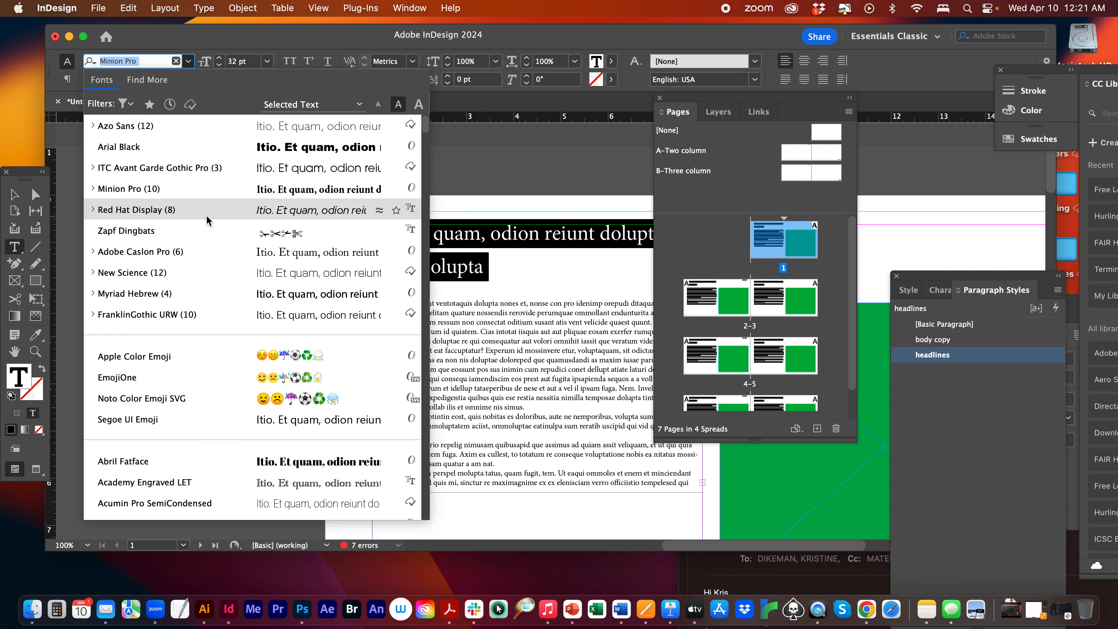
{"action": "left_click", "coordinate": [280, 155]}
{"action": "left_click", "coordinate": [524, 271]}
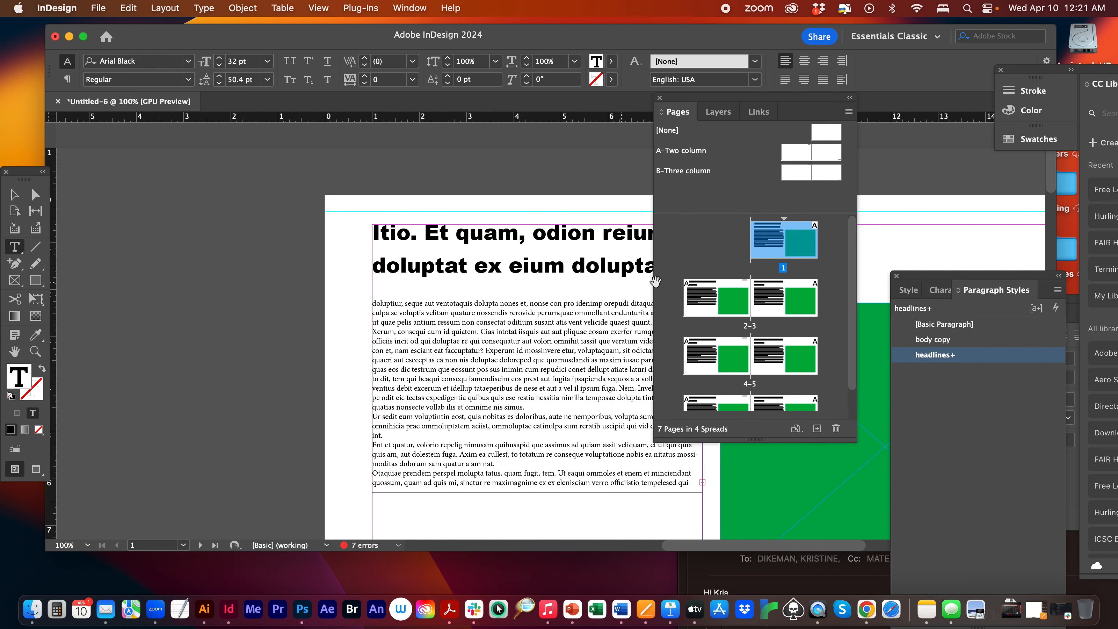
Step: Redefine the headlines paragraph style from page 1's Arial Black heading and check the headings on pages 2 and 3
{"action": "left_click_drag", "start_coordinate": [683, 105], "coordinate": [81, 182]}
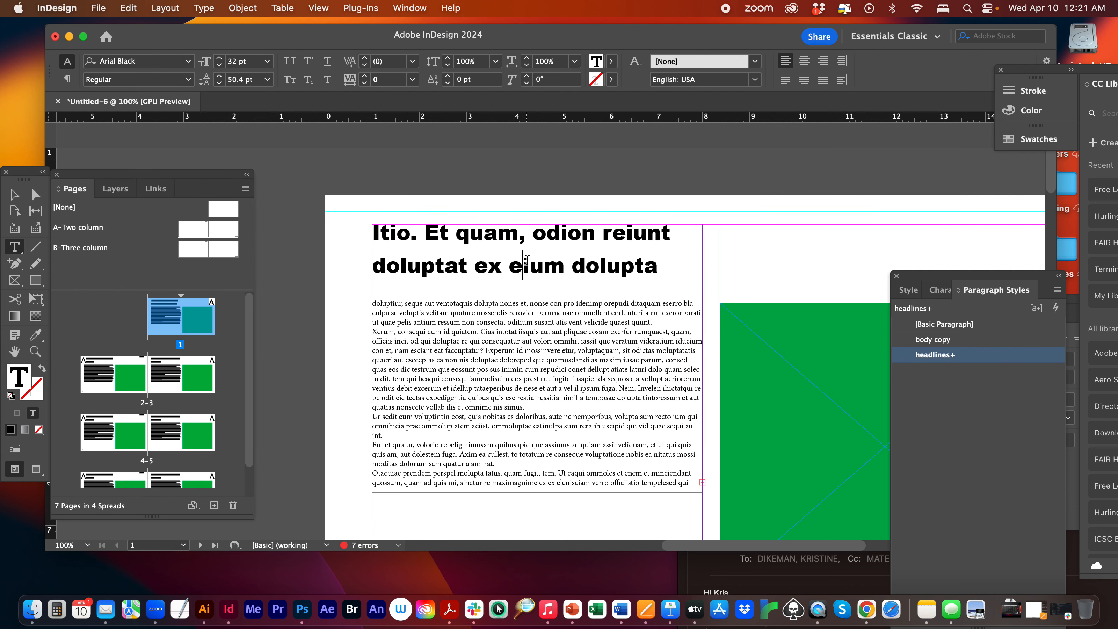
{"action": "left_click_drag", "start_coordinate": [934, 281], "coordinate": [796, 170]}
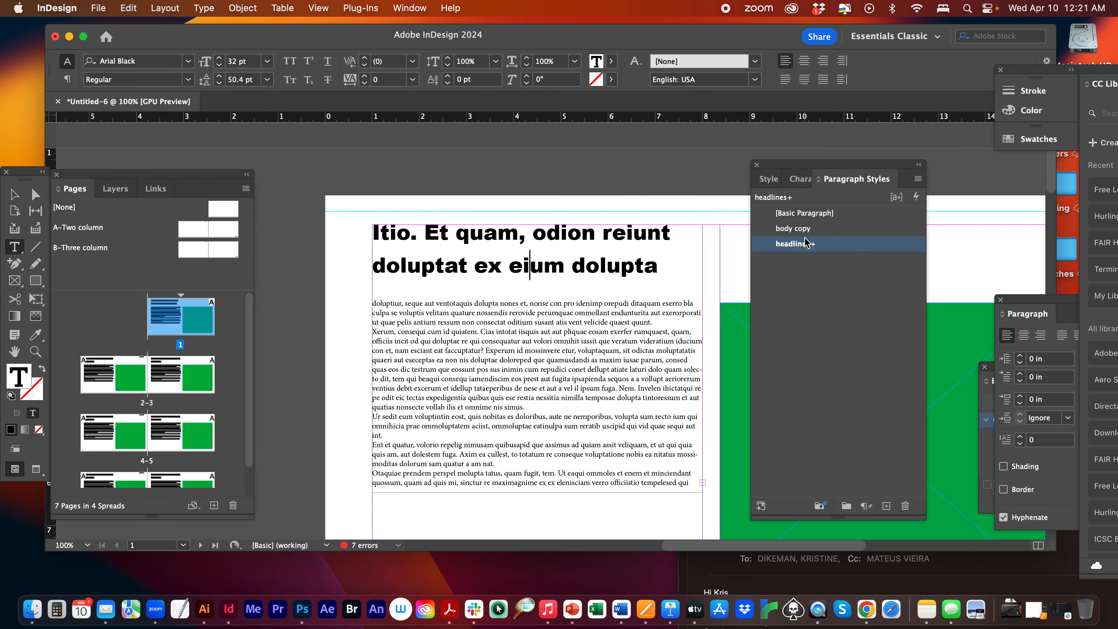
{"action": "left_click_drag", "start_coordinate": [668, 262], "coordinate": [323, 221]}
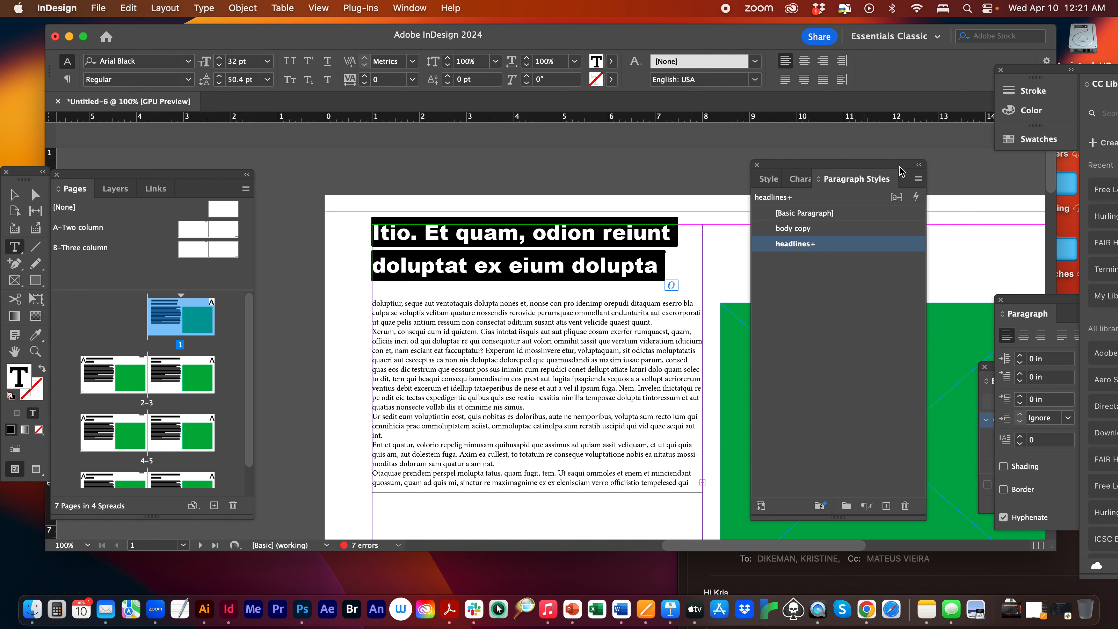
{"action": "left_click", "coordinate": [918, 178]}
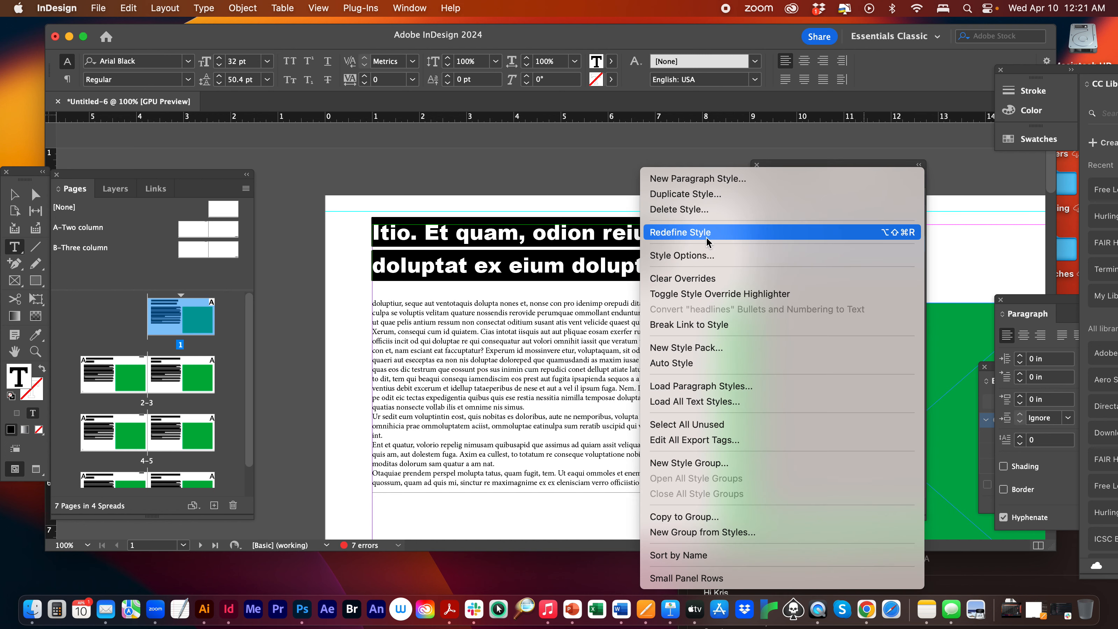
{"action": "left_click", "coordinate": [667, 236]}
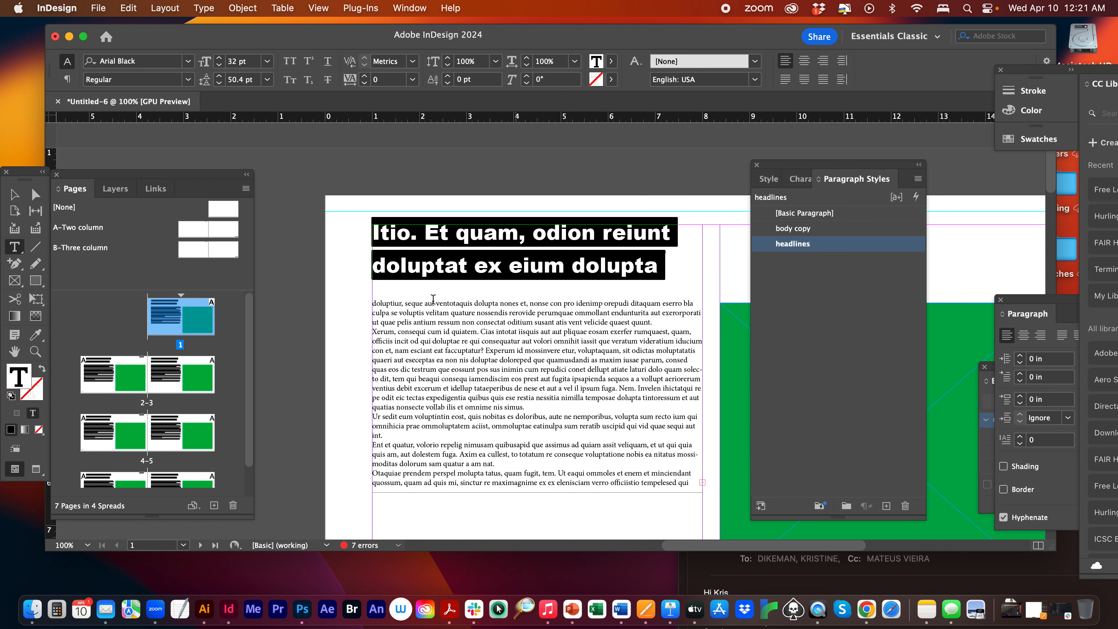
{"action": "double_click", "coordinate": [193, 374]}
{"action": "double_click", "coordinate": [102, 382]}
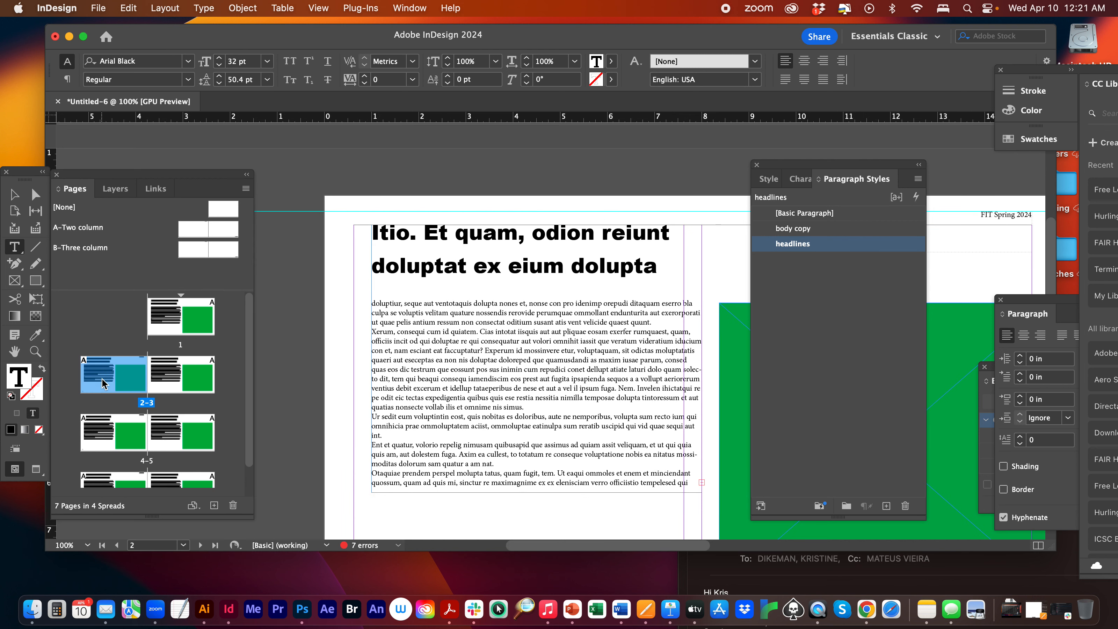
Step: Check the updated headings on page 5 and across all the spreads
{"action": "double_click", "coordinate": [168, 441]}
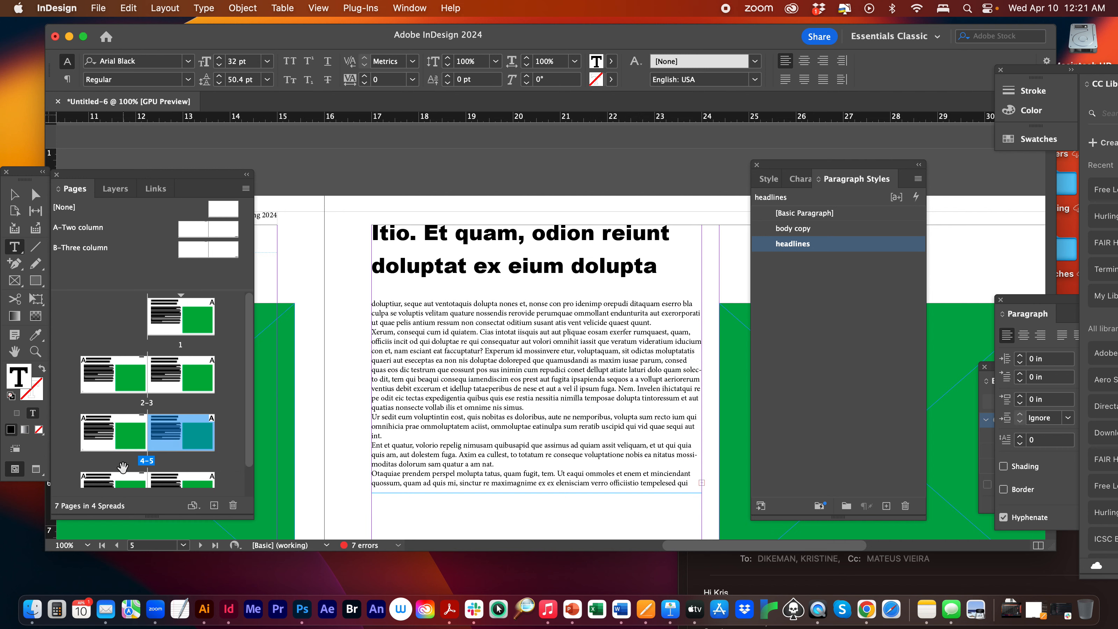
{"action": "key", "text": "super+minus"}
{"action": "key", "text": "super+minus"}
{"action": "key", "text": "super+minus"}
{"action": "key", "text": "super+minus"}
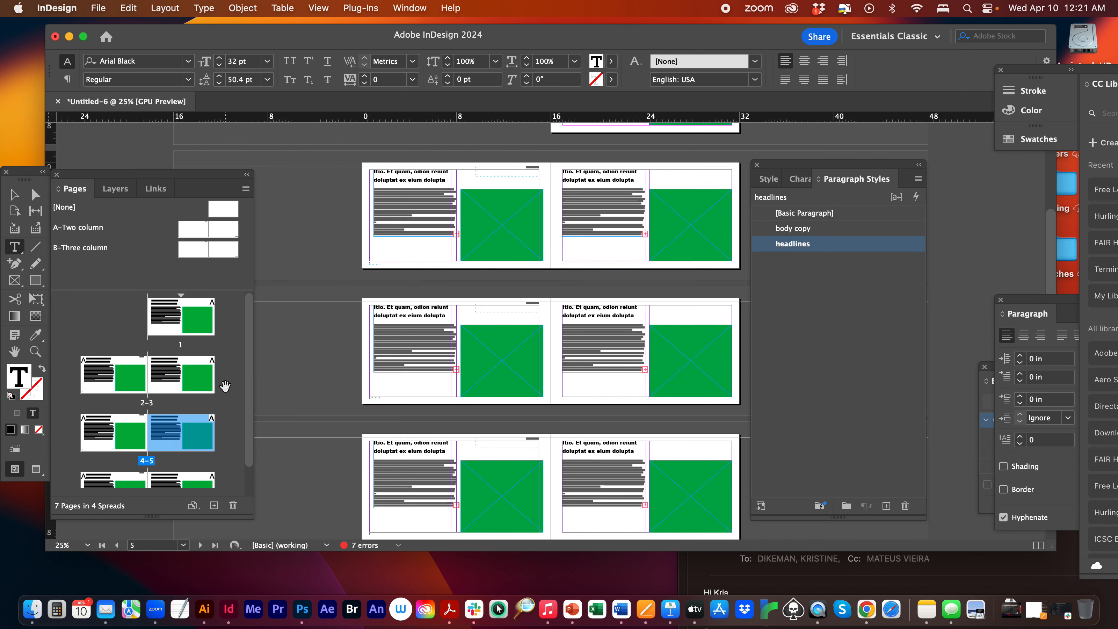
Step: Move the text frame on page 2 to the page's left margin, at X 0.625 in
{"action": "left_click", "coordinate": [35, 351]}
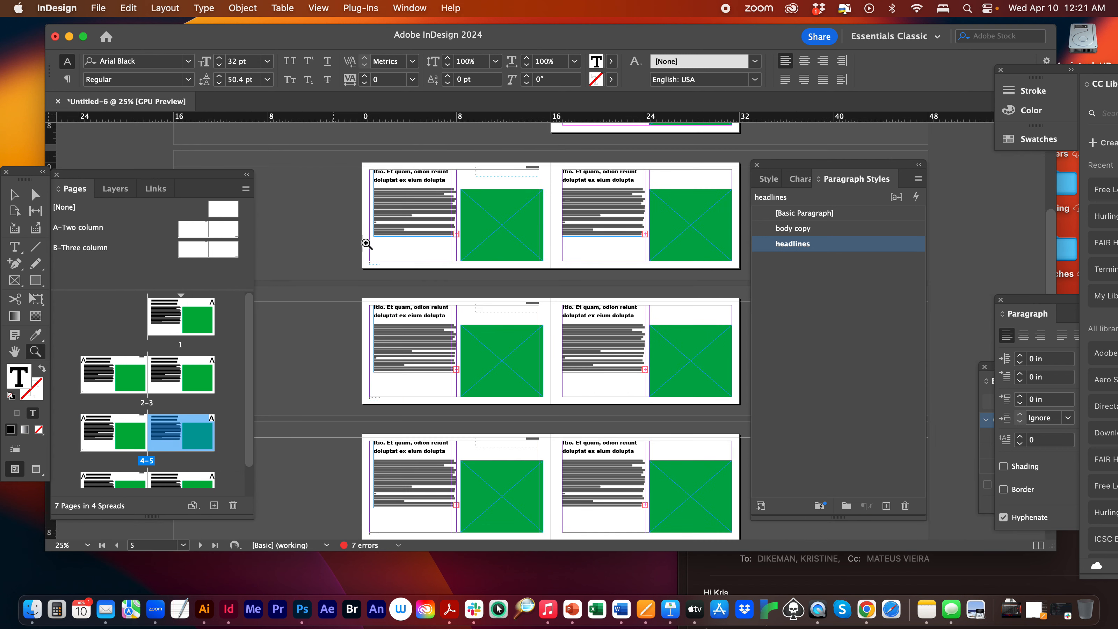
{"action": "left_click", "coordinate": [447, 220]}
{"action": "left_click", "coordinate": [494, 265]}
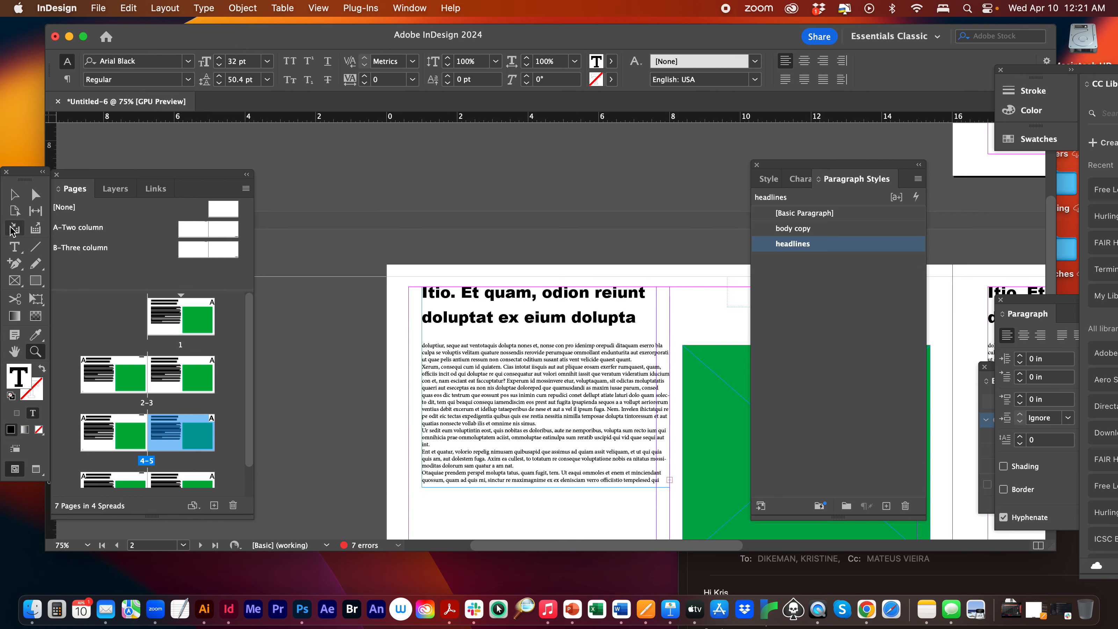
{"action": "left_click", "coordinate": [463, 318]}
{"action": "left_click", "coordinate": [14, 194]}
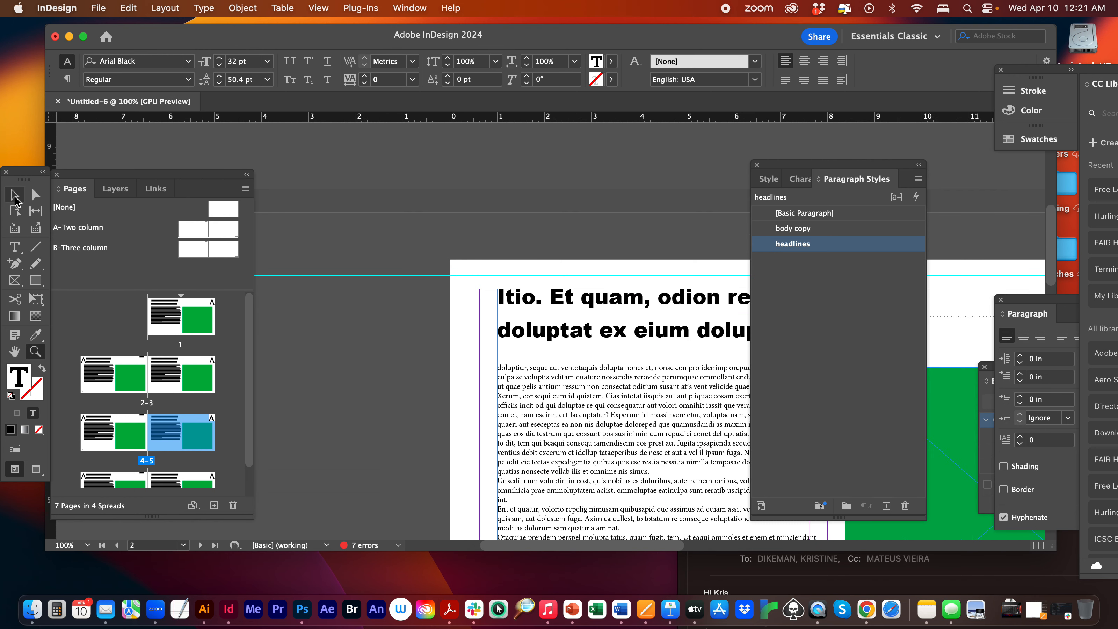
{"action": "left_click", "coordinate": [556, 366]}
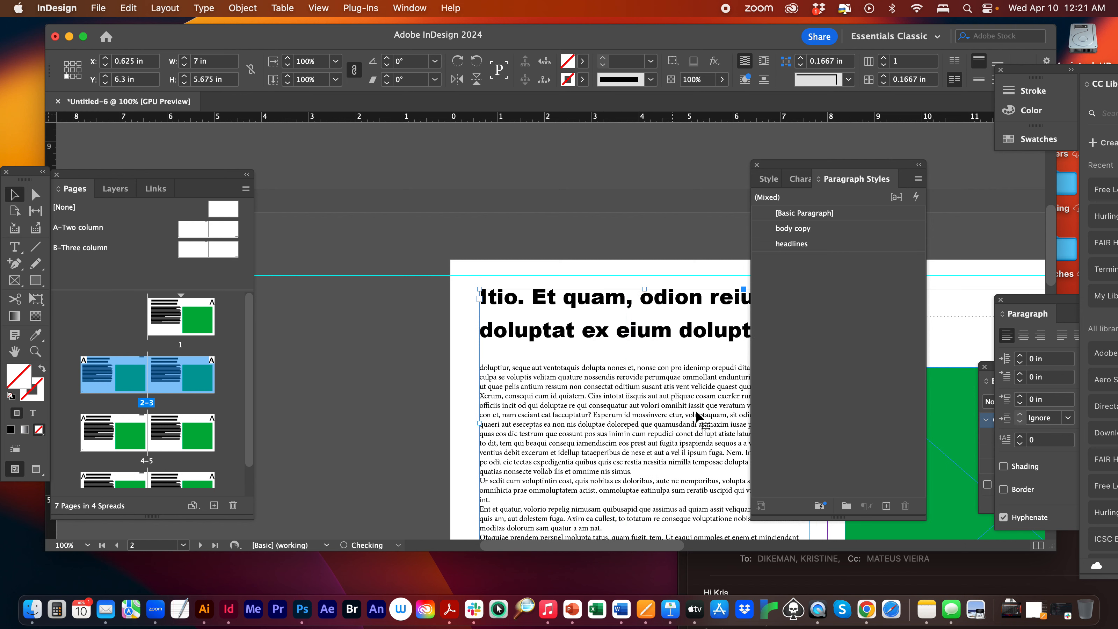
{"action": "key", "text": "super+minus"}
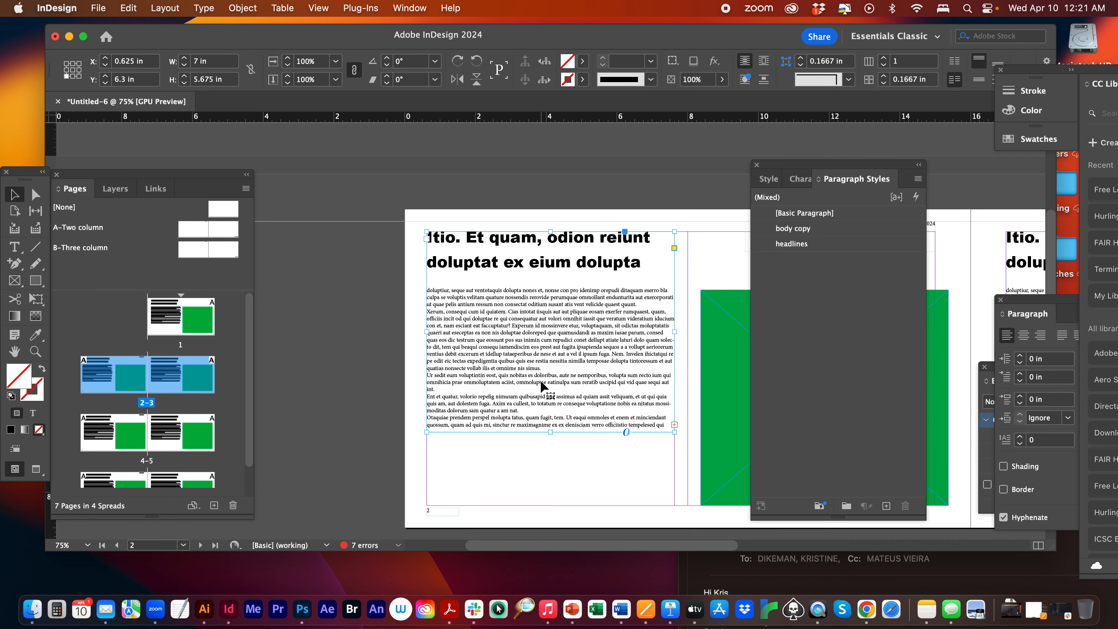
Step: Change the font family of the body copy paragraph style to Adobe Caslon Pro
{"action": "triple_click", "coordinate": [534, 347]}
{"action": "left_click_drag", "start_coordinate": [512, 301], "coordinate": [551, 361]}
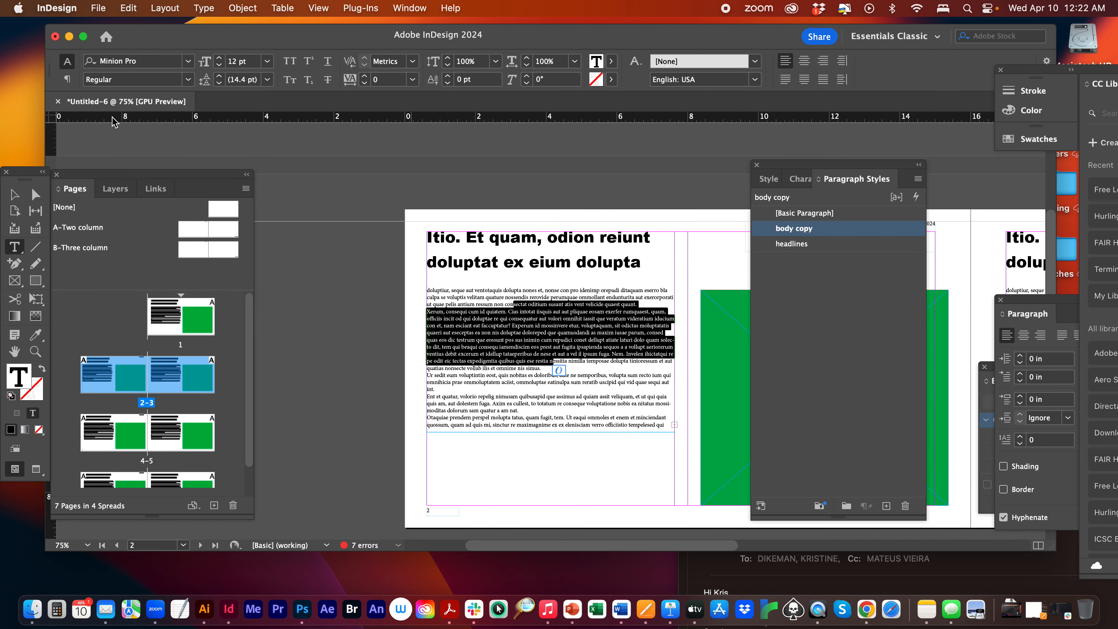
{"action": "double_click", "coordinate": [794, 228]}
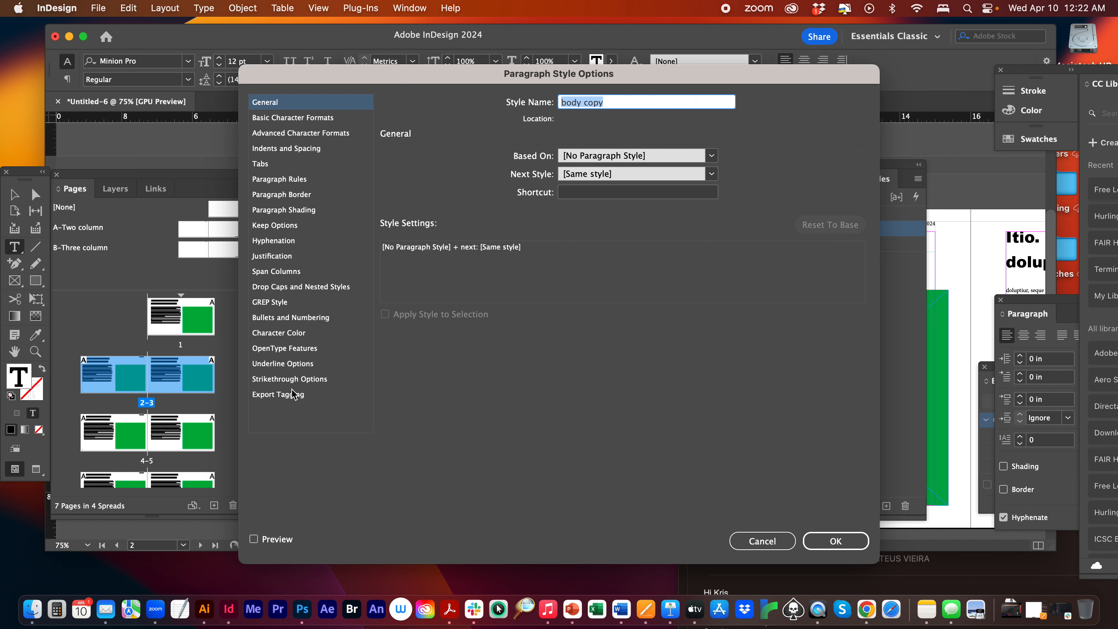
{"action": "left_click", "coordinate": [286, 118]}
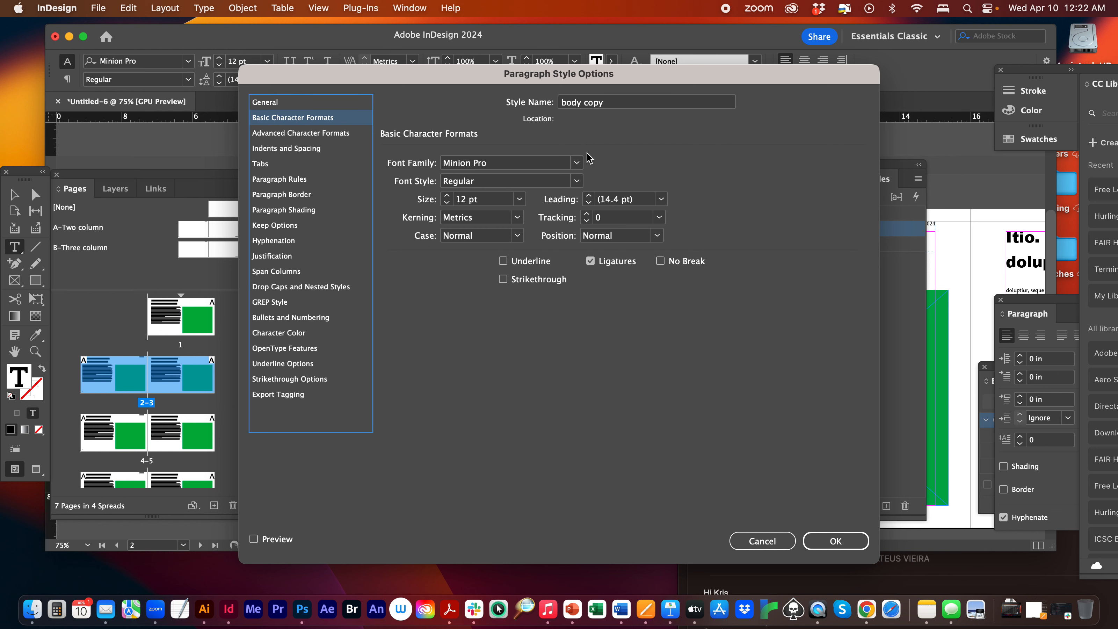
{"action": "left_click", "coordinate": [541, 165]}
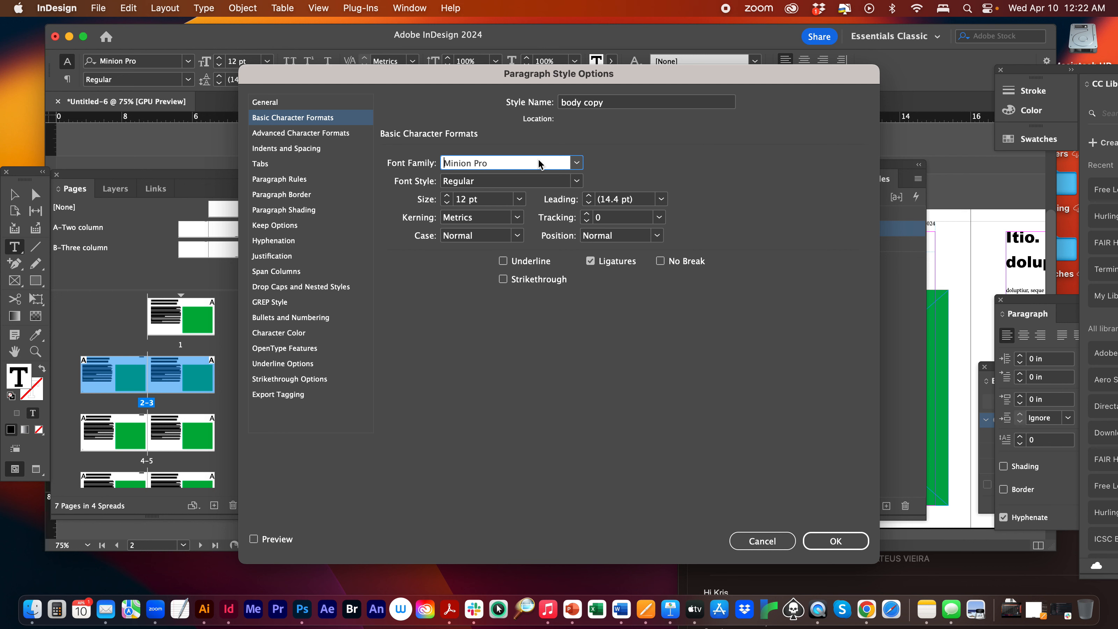
{"action": "type", "text": "Ca"}
{"action": "key", "text": "BackSpace"}
{"action": "key", "text": "BackSpace"}
{"action": "type", "text": "Ado"}
{"action": "key", "text": "Return"}
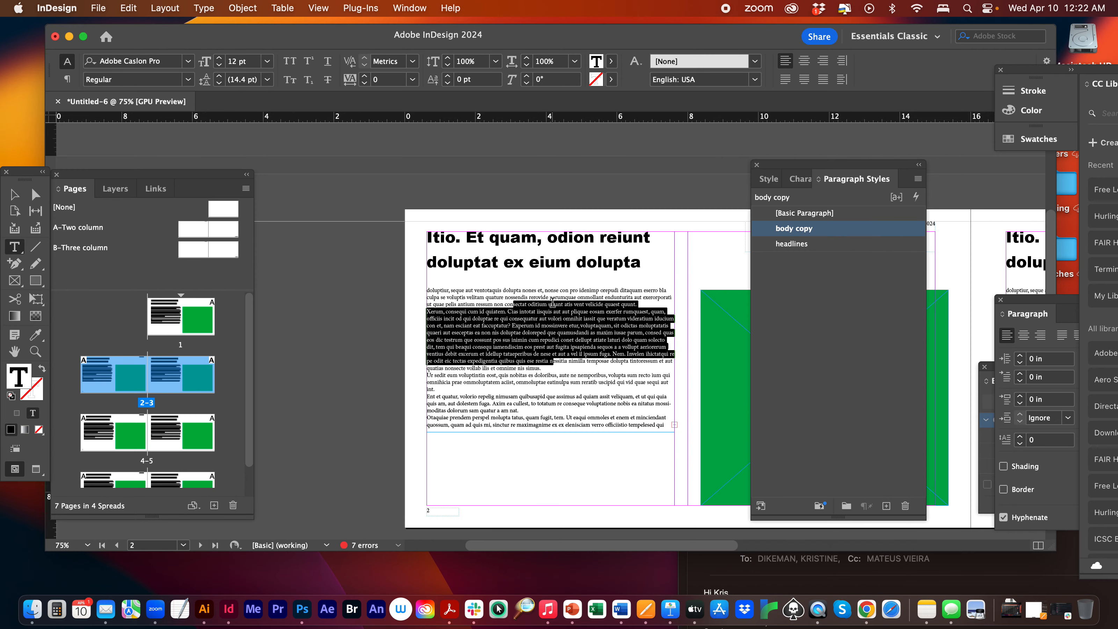
Step: Set the body copy paragraph style to 13 pt size, 20 pt leading and Optical kerning
{"action": "left_click", "coordinate": [605, 347]}
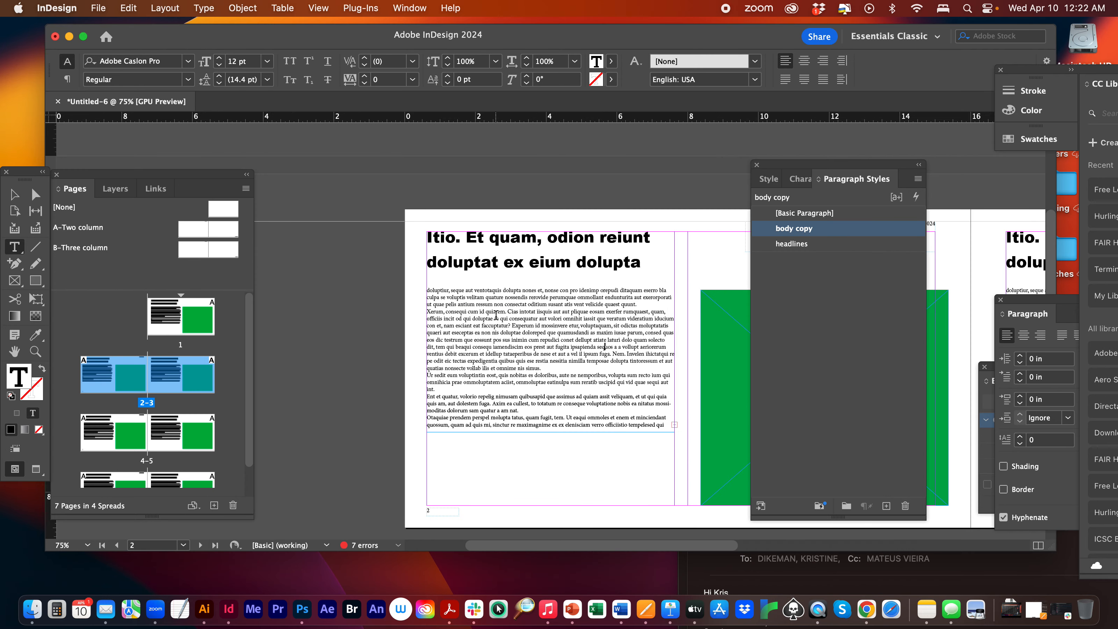
{"action": "left_click_drag", "start_coordinate": [526, 311], "coordinate": [435, 389]}
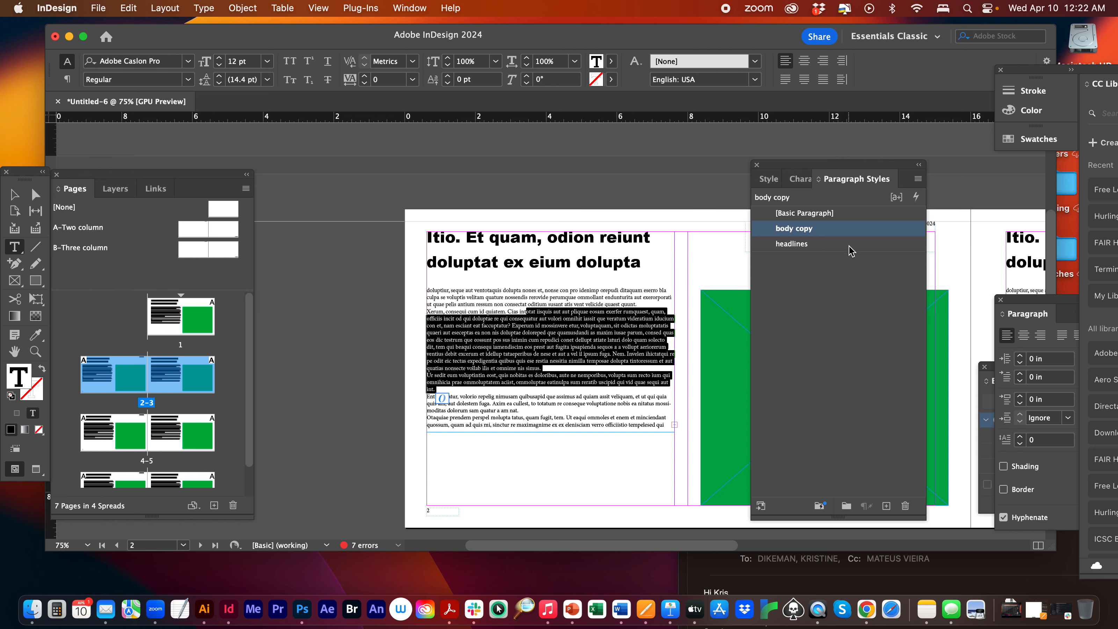
{"action": "double_click", "coordinate": [795, 232]}
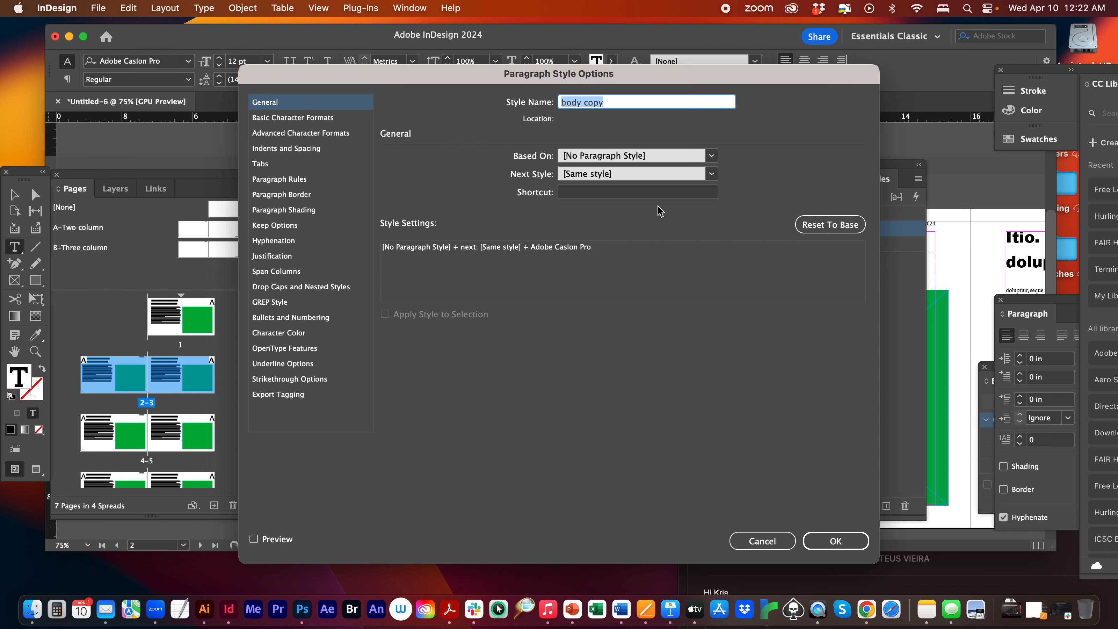
{"action": "left_click", "coordinate": [287, 119]}
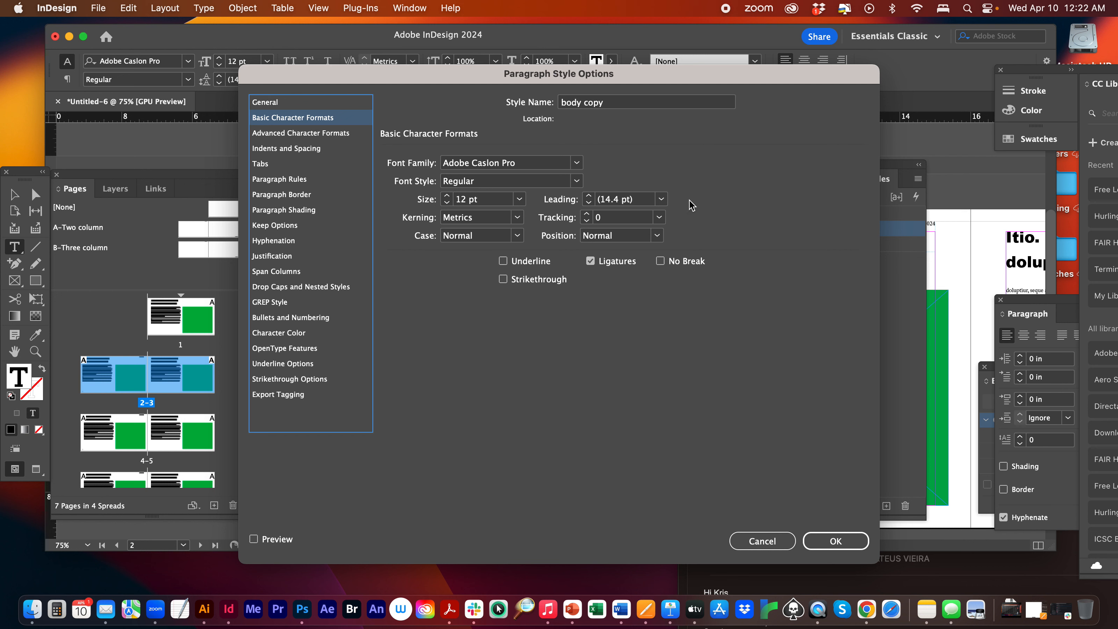
{"action": "left_click", "coordinate": [589, 195]}
{"action": "left_click", "coordinate": [589, 196]}
{"action": "left_click", "coordinate": [516, 217]}
{"action": "left_click", "coordinate": [469, 232]}
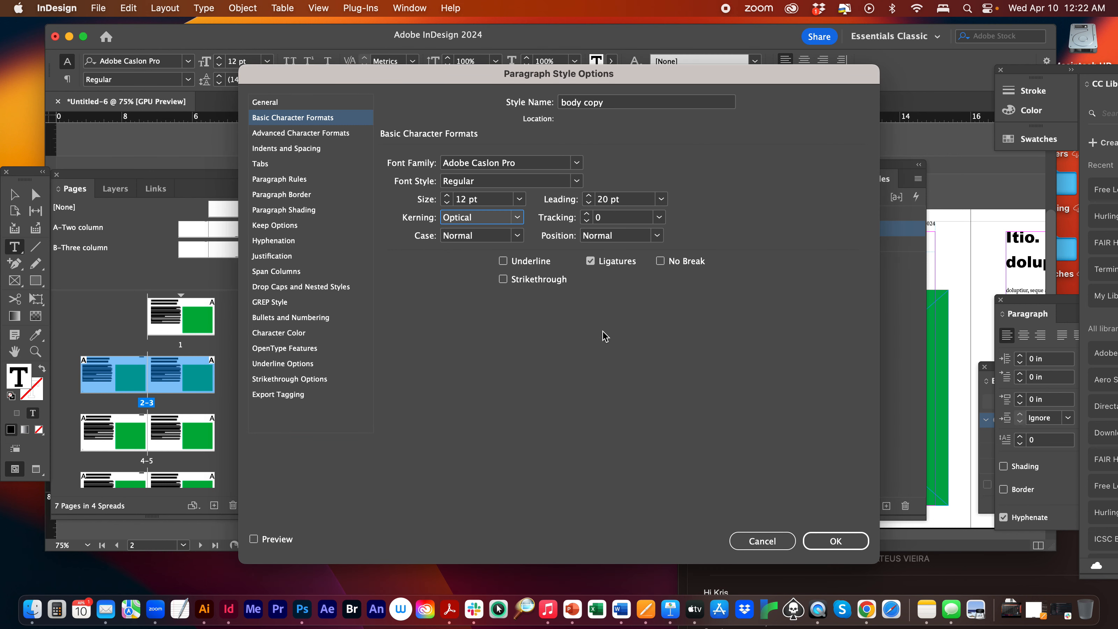
{"action": "left_click", "coordinate": [447, 196]}
{"action": "left_click", "coordinate": [830, 541]}
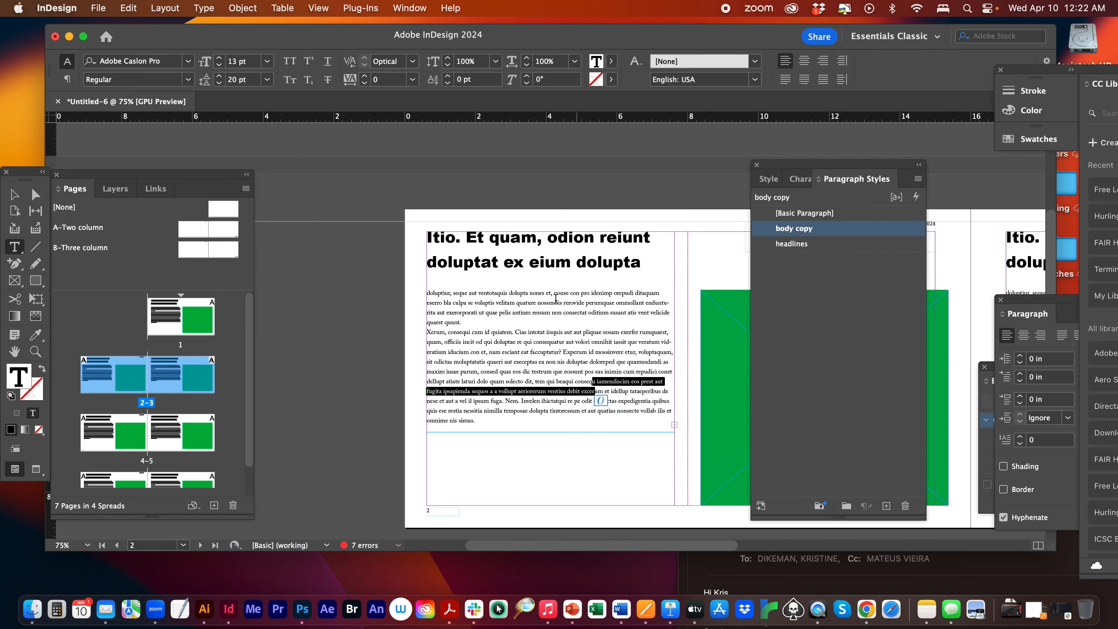
Step: Check the restyled body text on page 4 and move its text frame to the page's left margin
{"action": "scroll", "coordinate": [531, 375], "scroll_direction": "down", "scroll_amount": 10}
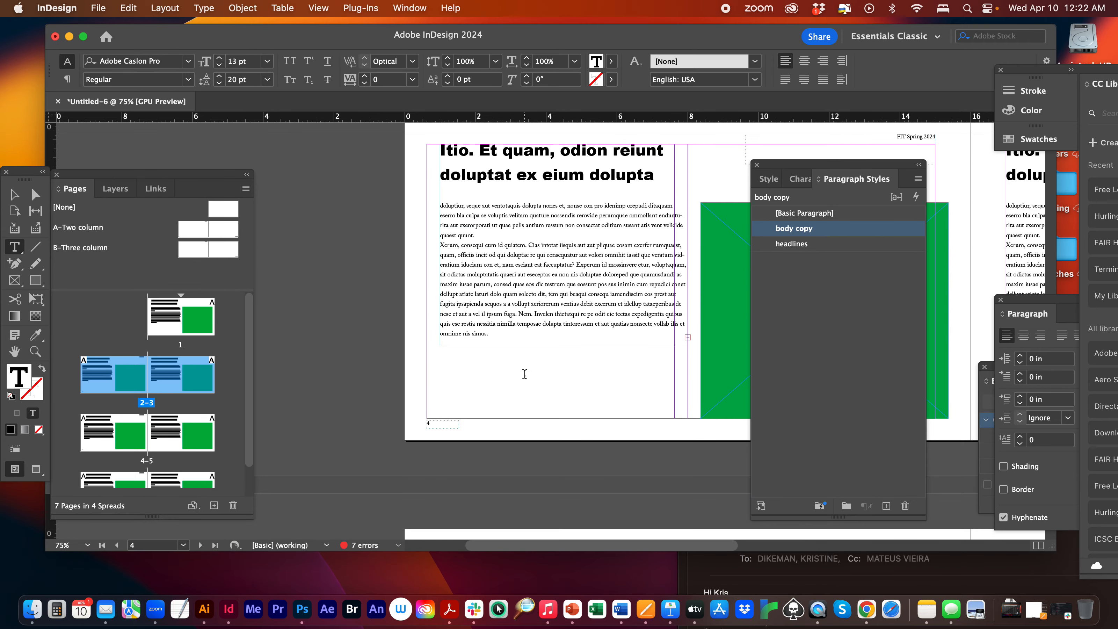
{"action": "left_click_drag", "start_coordinate": [508, 240], "coordinate": [534, 303]}
{"action": "left_click", "coordinate": [534, 303]}
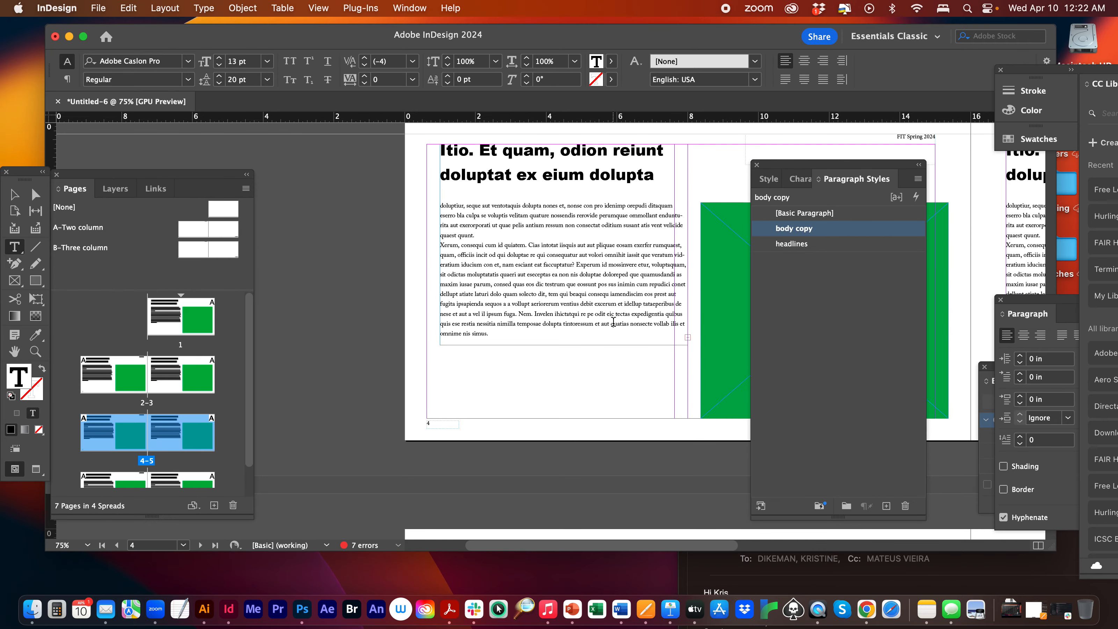
{"action": "scroll", "coordinate": [620, 325], "scroll_direction": "down", "scroll_amount": 1}
{"action": "left_click", "coordinate": [13, 194]}
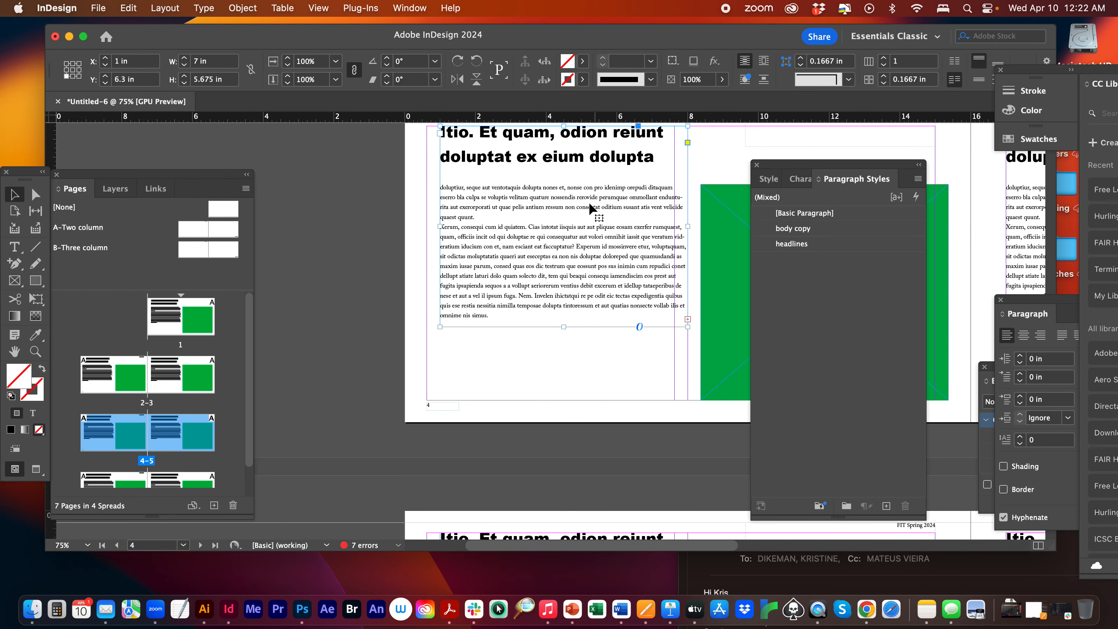
{"action": "left_click", "coordinate": [570, 233]}
{"action": "left_click_drag", "start_coordinate": [569, 233], "coordinate": [571, 255]}
{"action": "left_click", "coordinate": [583, 356]}
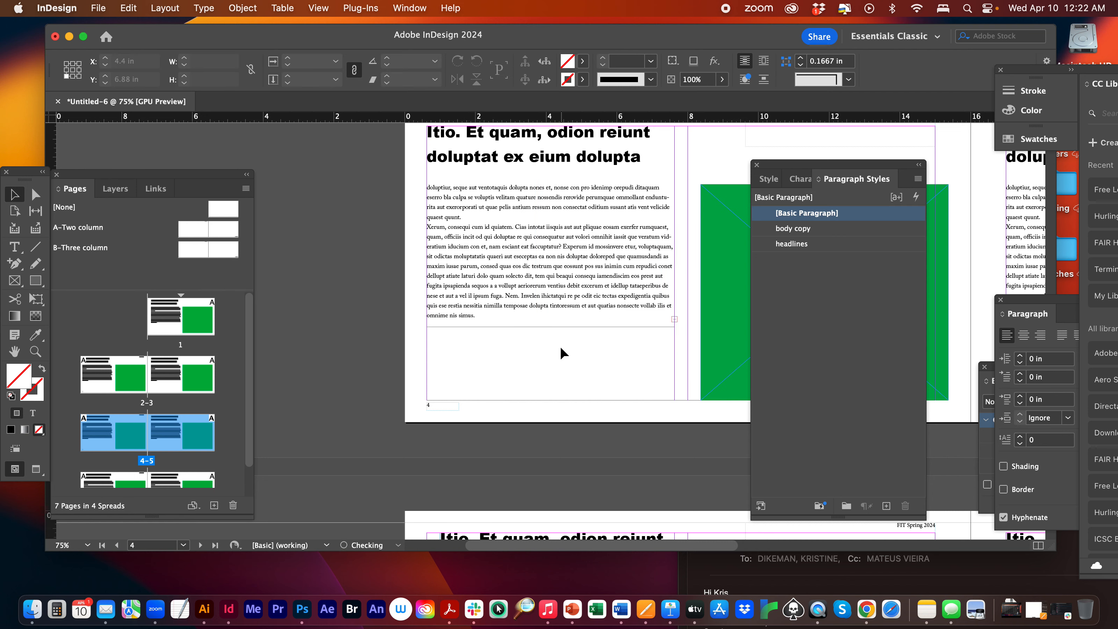
Step: Extend the text frame on page 2 down to the bottom margin, making it 7.75 in high
{"action": "left_click", "coordinate": [185, 381]}
{"action": "double_click", "coordinate": [185, 381]}
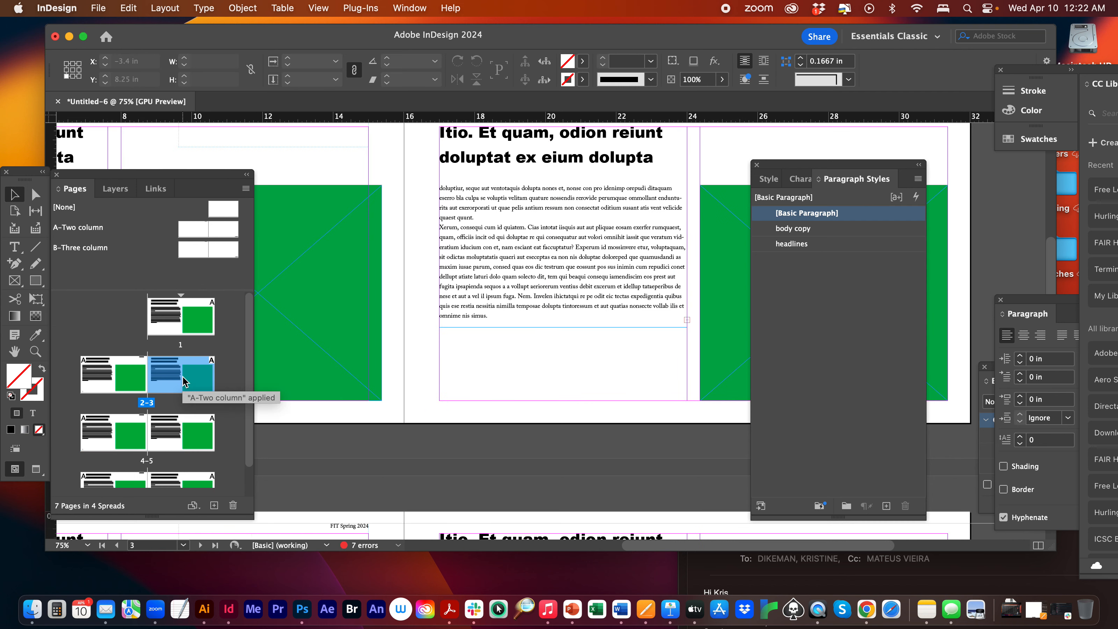
{"action": "key", "text": "super+minus"}
{"action": "key", "text": "super+minus"}
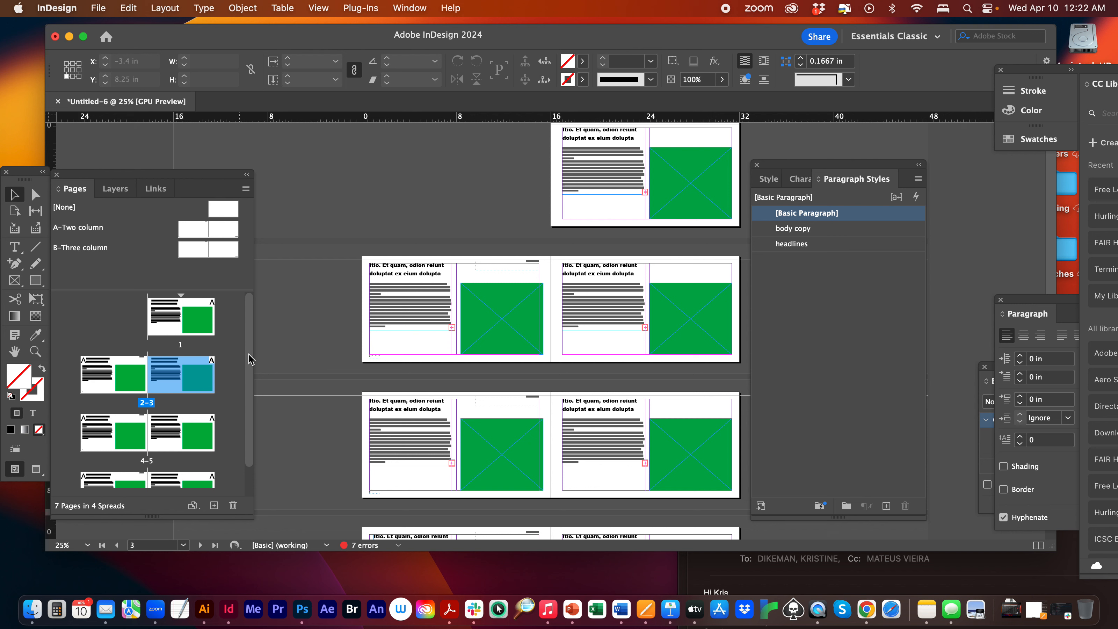
{"action": "left_click", "coordinate": [411, 318]}
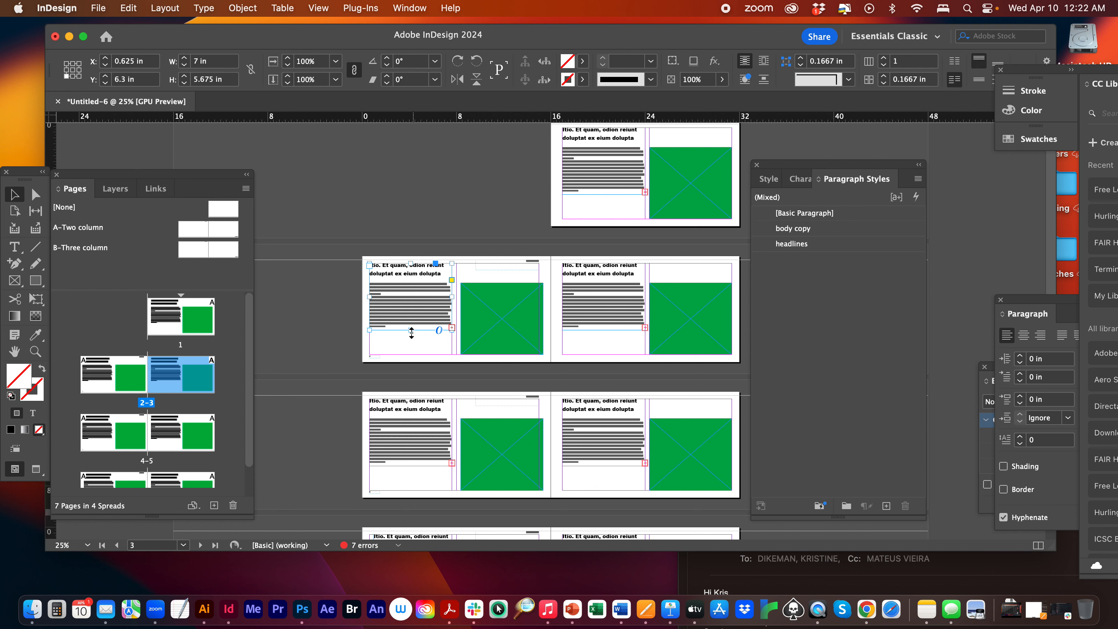
{"action": "left_click_drag", "start_coordinate": [410, 330], "coordinate": [416, 352]}
{"action": "left_click", "coordinate": [617, 326]}
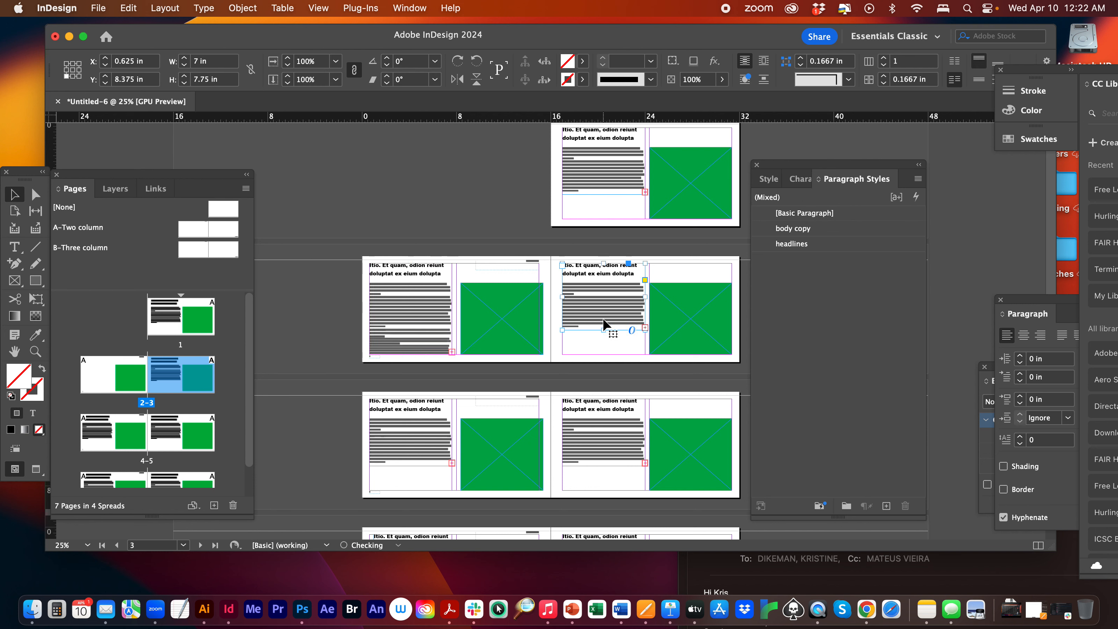
Step: Select a line of body text on page 2 and open its OpenType options
{"action": "triple_click", "coordinate": [398, 302]}
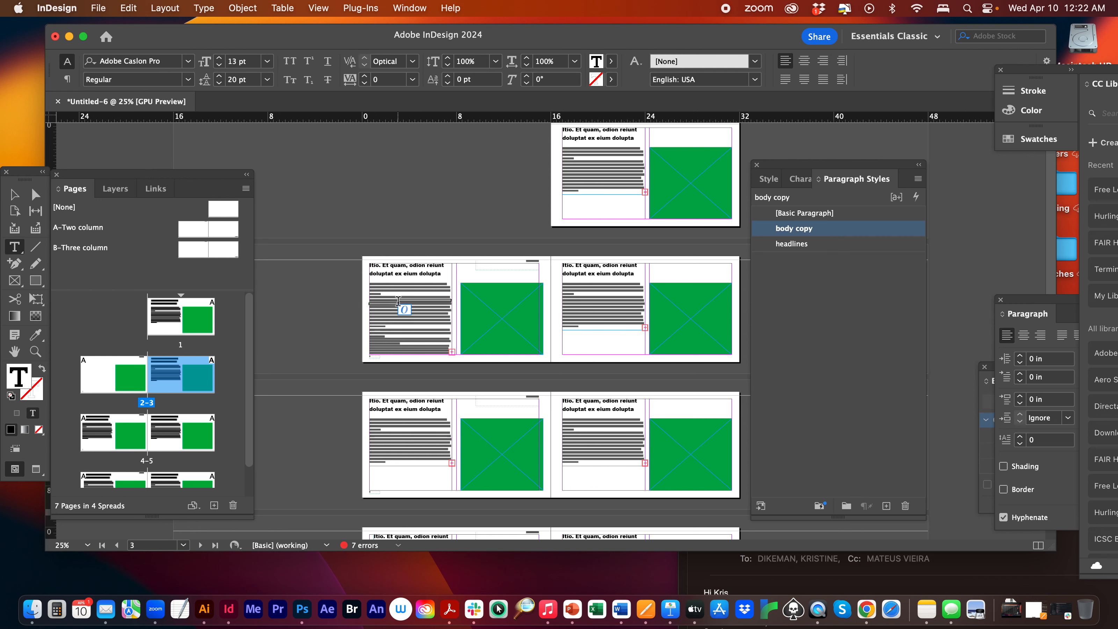
{"action": "left_click", "coordinate": [400, 309]}
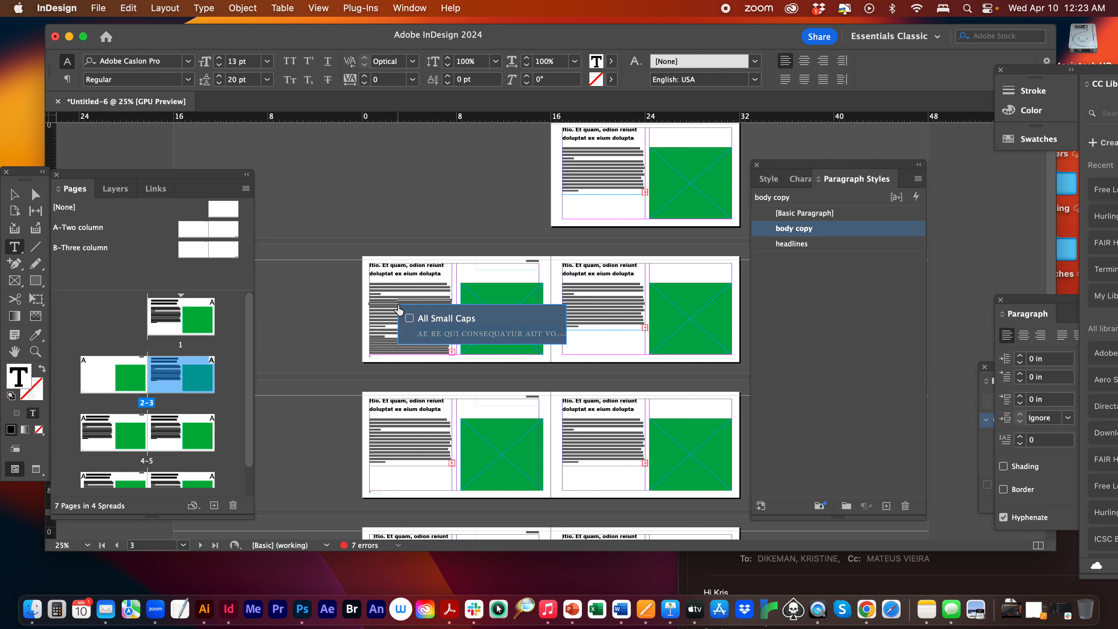